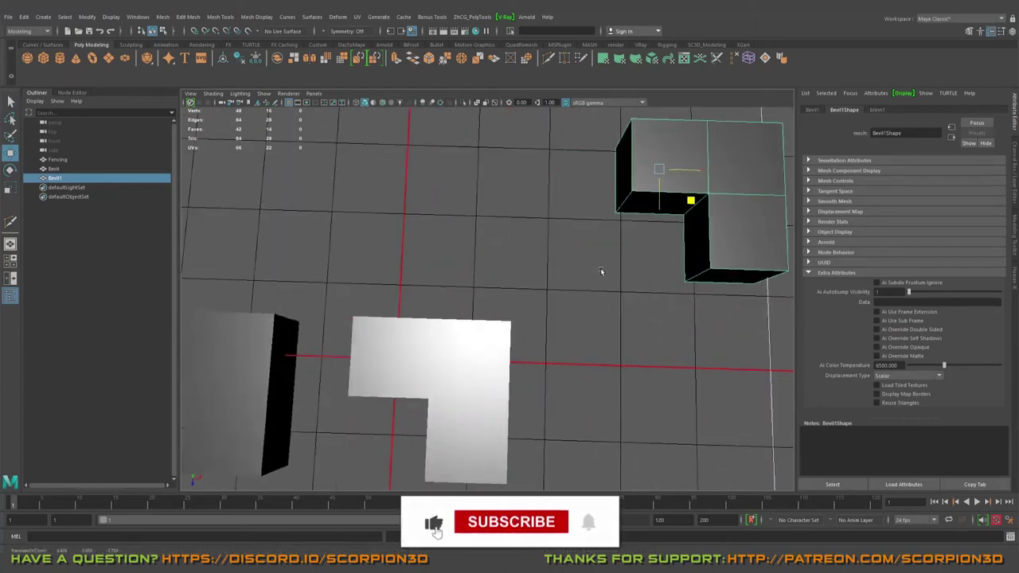
Select the Fencing L-shaped block and examine its top faces and inner corner from several angles.
left_click_drag(525, 346, 517, 298, "alt")
middle_click_drag(421, 326, 531, 257, "alt")
right_click_drag(531, 257, 589, 239, "alt")
left_click_drag(593, 223, 551, 272, "alt")
middle_click_drag(548, 267, 671, 259, "alt")
left_click(475, 255)
left_click_drag(438, 312, 475, 268, "alt")
middle_click_drag(475, 268, 572, 218, "alt")
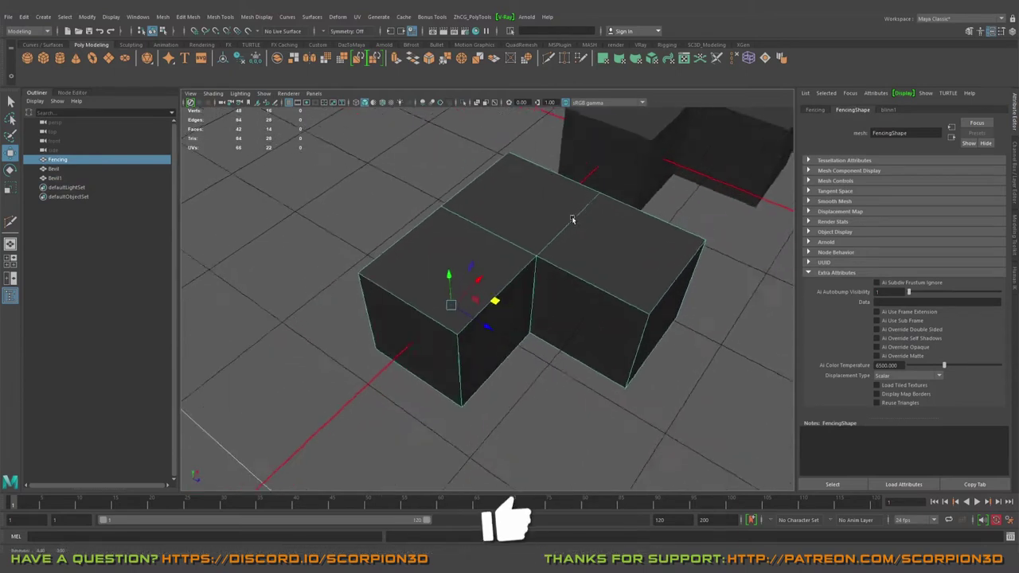
right_click_drag(571, 219, 599, 250, "alt")
middle_click_drag(585, 230, 559, 236, "alt")
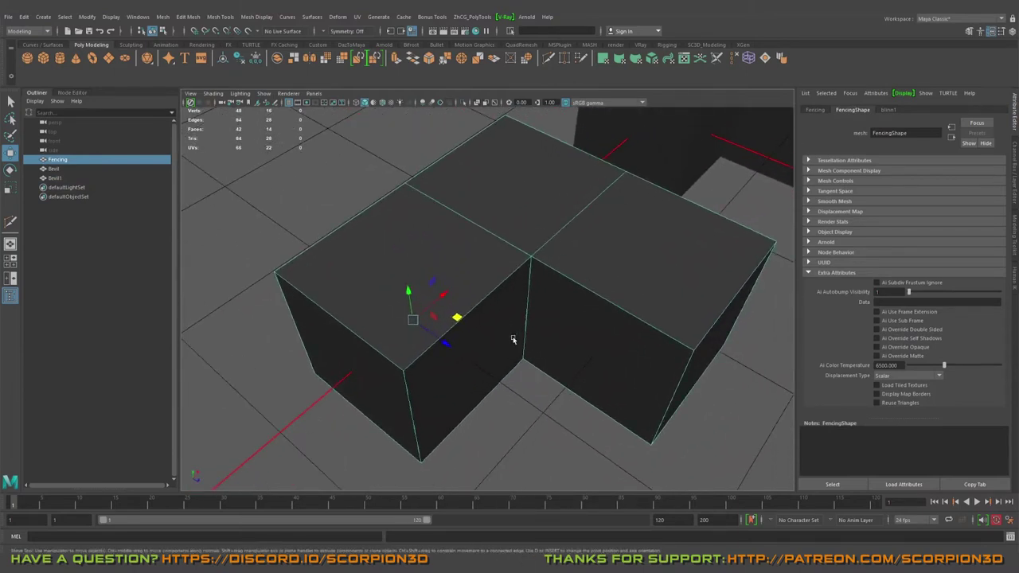
left_click_drag(623, 203, 488, 336, "alt")
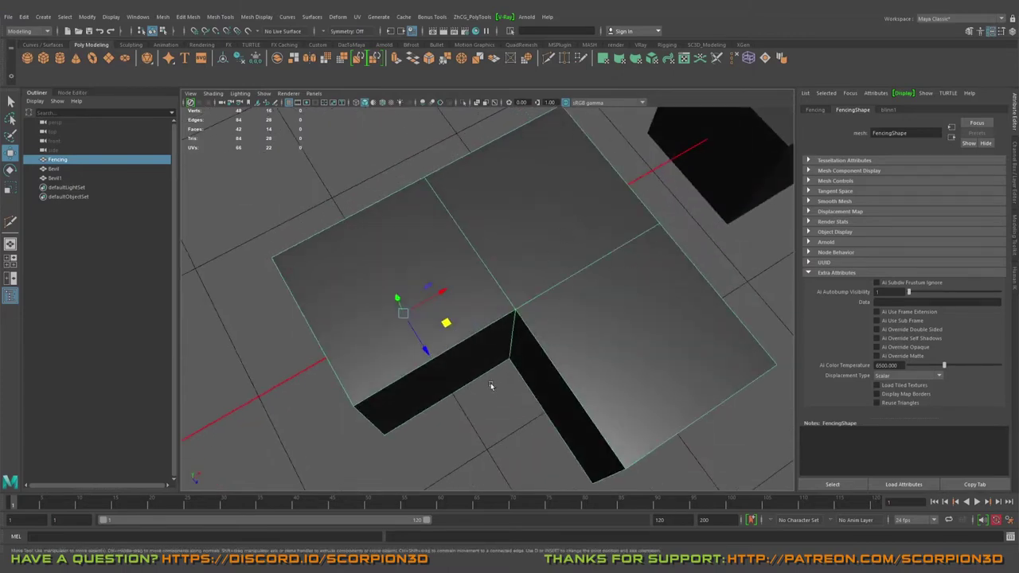
left_click_drag(490, 386, 420, 178, "alt")
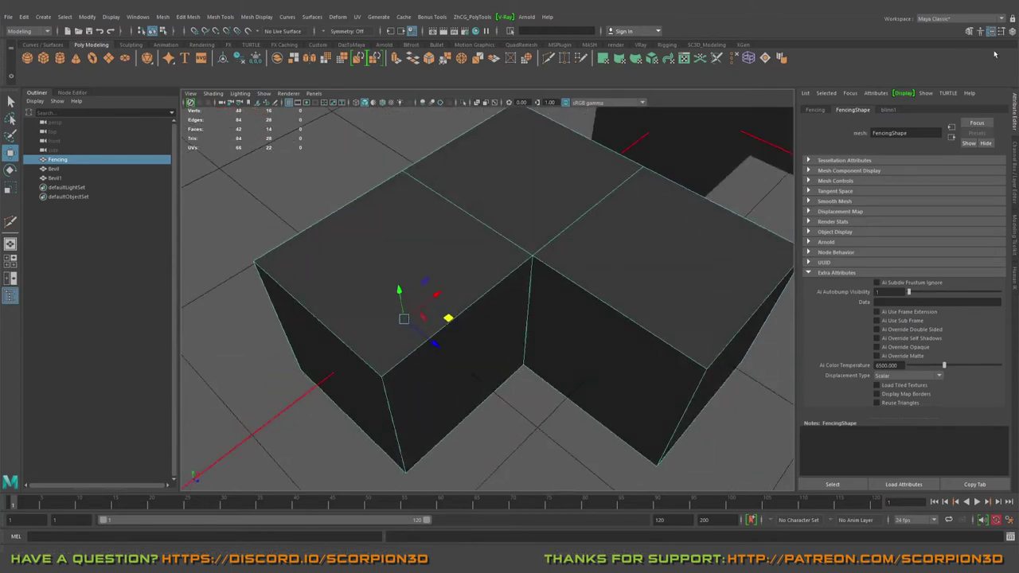
Insert Multi-Cut edge loops close to both sides of the Fencing block's inner corner.
left_click(969, 31)
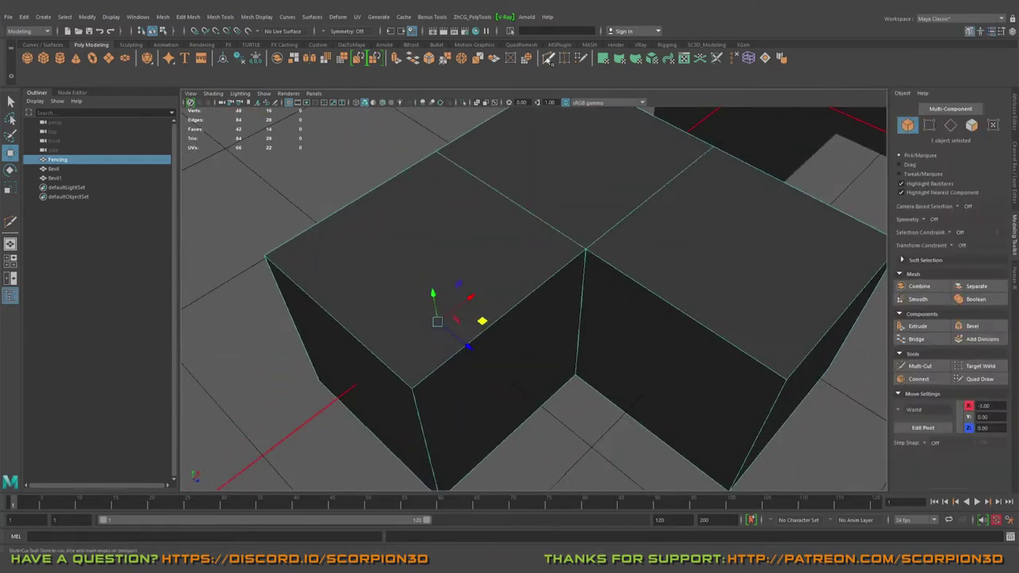
left_click(548, 60)
left_click_drag(607, 159, 612, 234, "alt")
scroll(612, 234, "up", 3)
middle_click_drag(677, 312, 641, 239, "alt")
left_click_drag(642, 238, 655, 272, "alt")
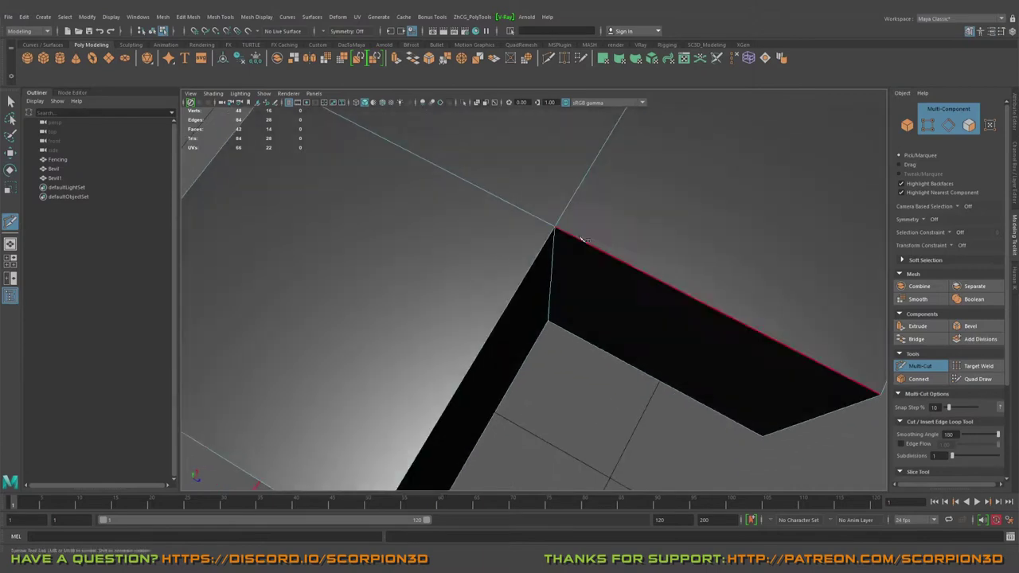
left_click(567, 229, "ctrl")
left_click_drag(638, 208, 551, 233, "alt")
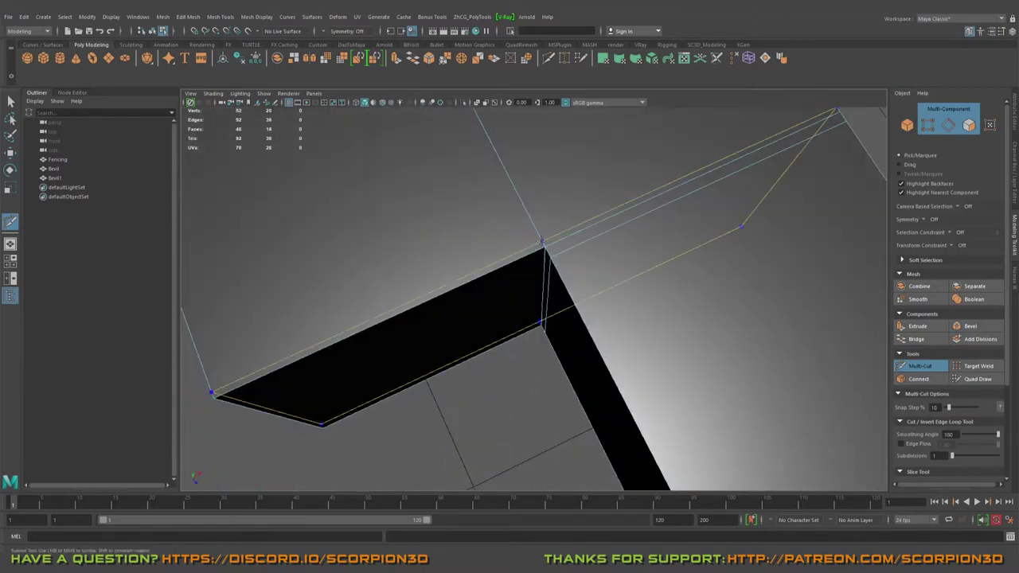
scroll(541, 242, "down", 5)
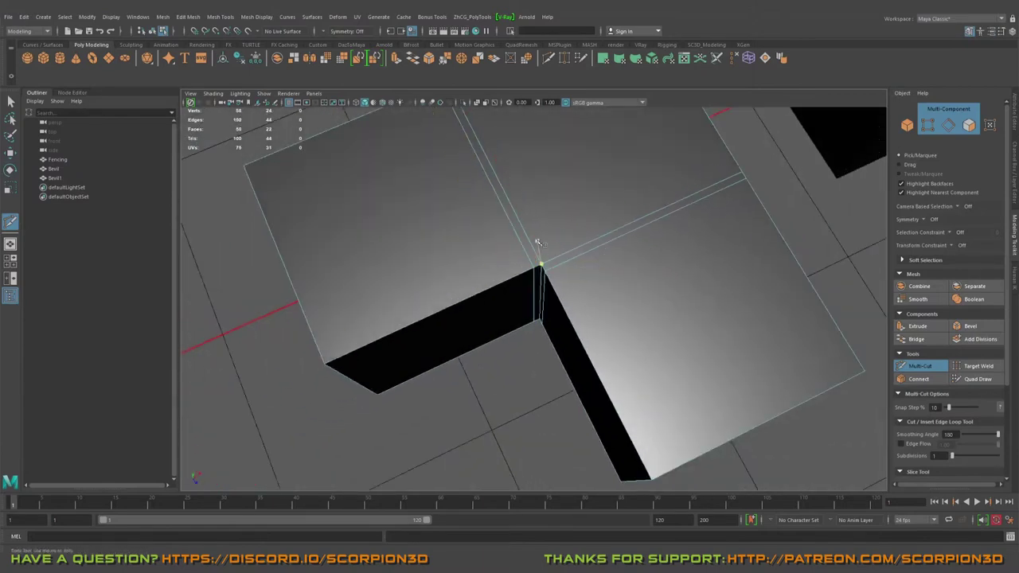
left_click_drag(462, 154, 555, 250, "alt")
left_click_drag(541, 206, 594, 261, "alt")
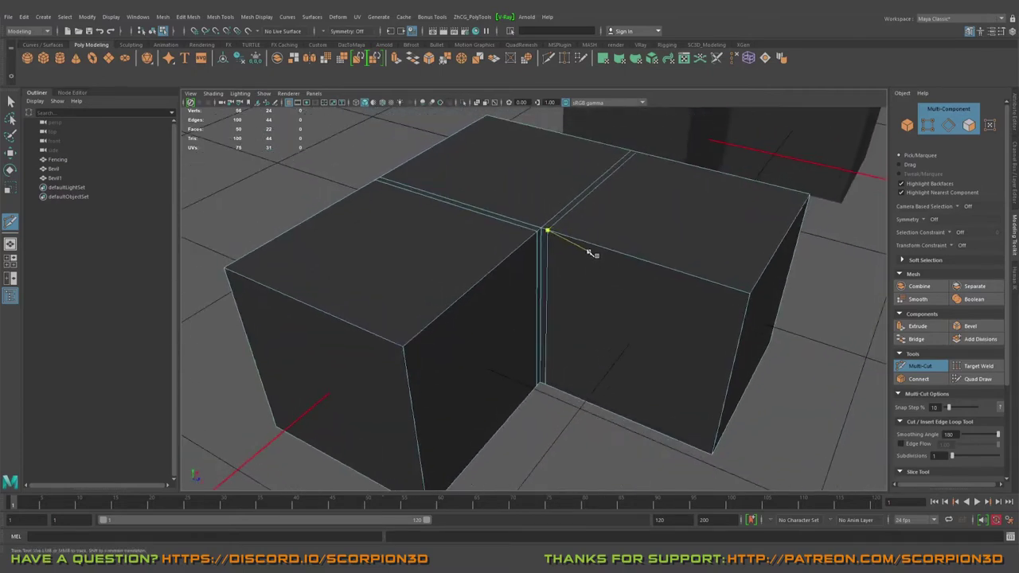
Preview the Fencing block smoothed and return it to the unsmoothed display.
key("3")
left_click_drag(659, 244, 583, 288, "alt")
left_click_drag(544, 349, 582, 307, "alt")
key("1")
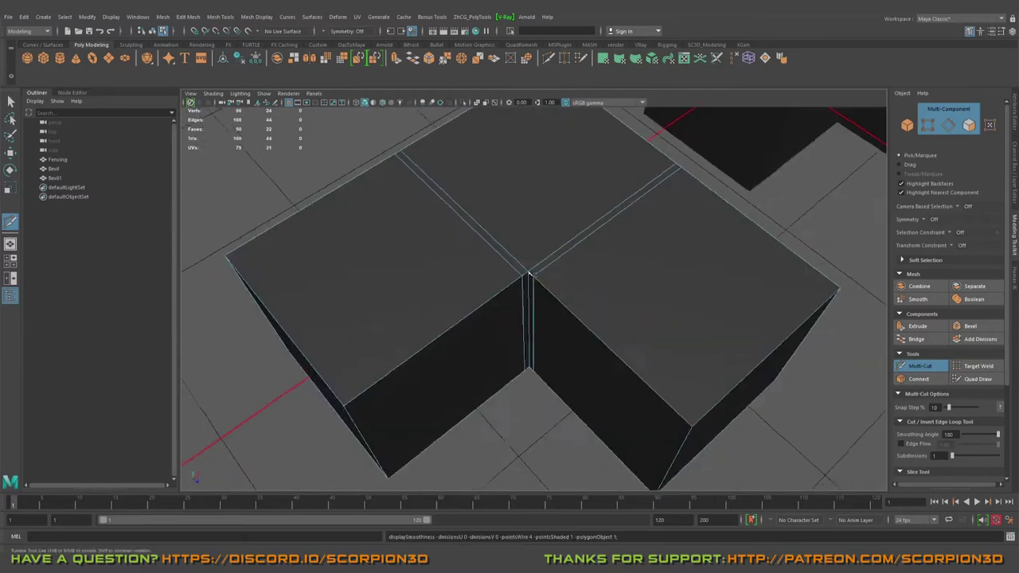
Insert support edge loops just below the Fencing block's top edge and close to its outer corners.
right_click_drag(585, 308, 628, 300, "alt")
left_click_drag(628, 300, 594, 312, "alt")
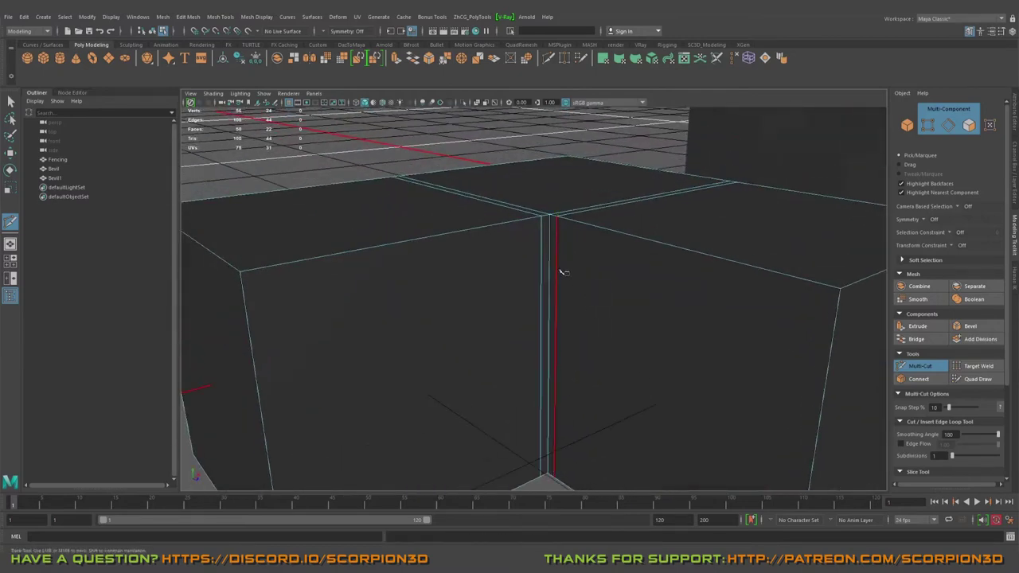
mouse_move(559, 271)
left_mouse_down("alt")
mouse_move(418, 228)
mouse_move(578, 277)
left_mouse_up("alt")
right_click_drag(578, 277, 602, 267, "alt")
left_click(579, 156)
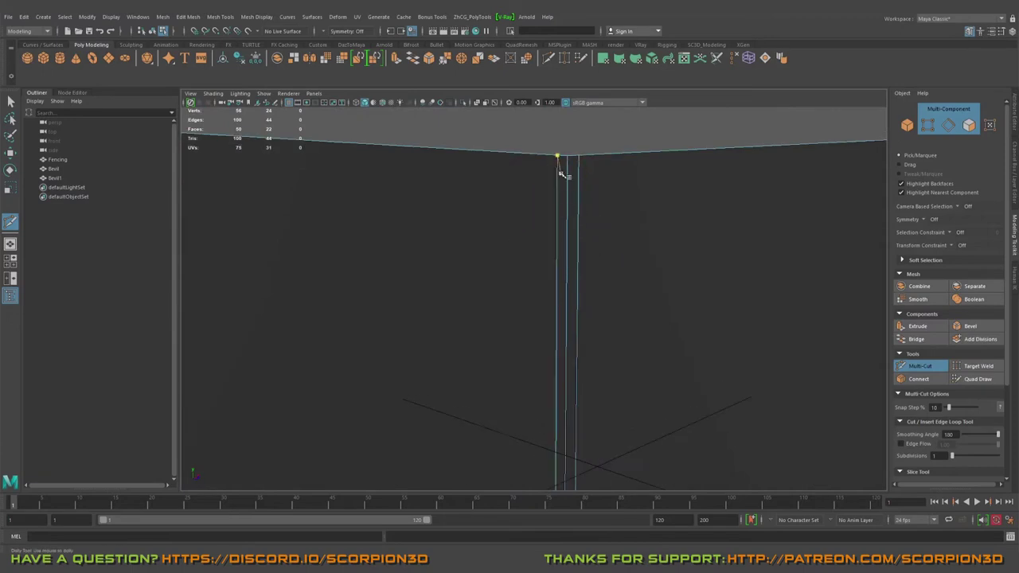
left_click_drag(563, 168, 689, 305, "alt")
left_click(539, 353)
key("Return")
left_click_drag(569, 251, 603, 276, "alt")
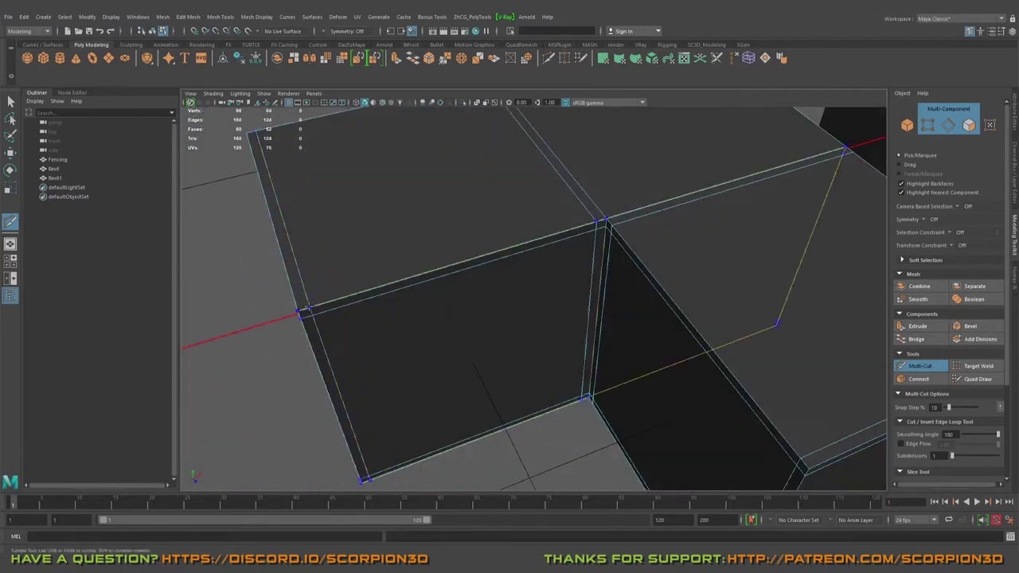
Insert further support edge loops along the remaining outer edges of the Fencing block.
left_click_drag(307, 309, 455, 372, "alt")
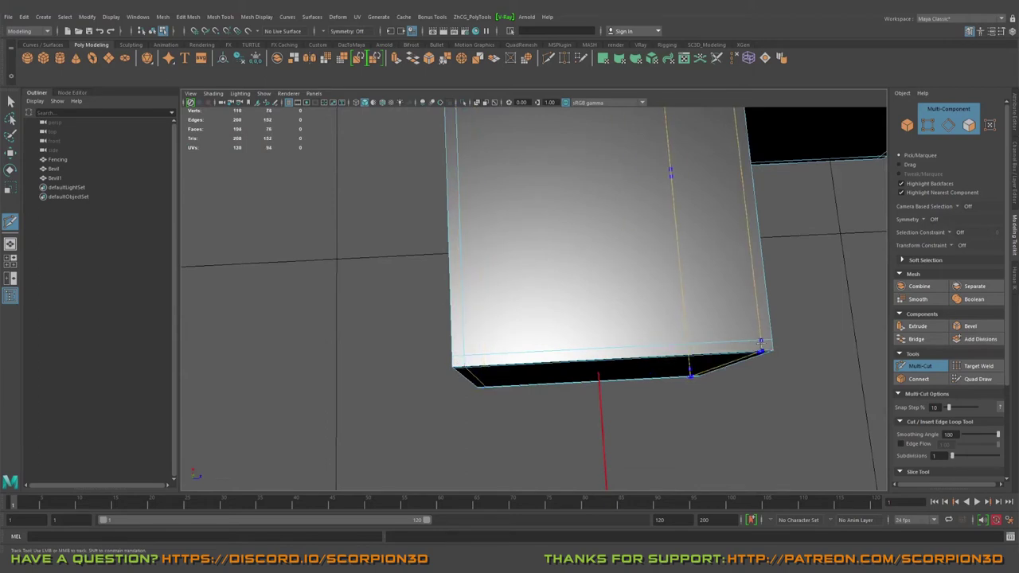
left_click_drag(818, 276, 561, 194, "alt")
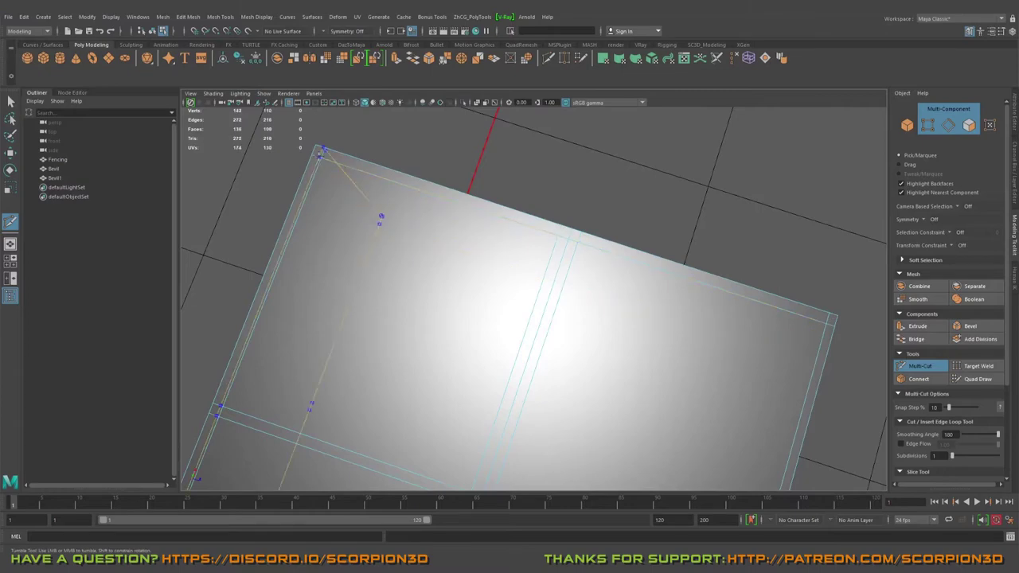
left_click_drag(562, 303, 653, 297, "alt")
scroll(645, 274, "up", 2)
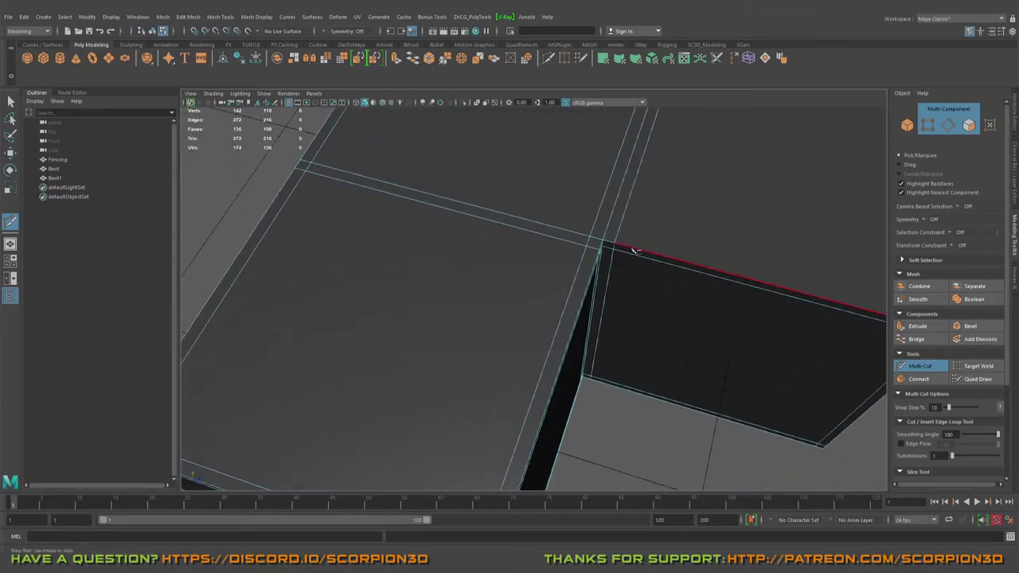
scroll(634, 251, "down", 8)
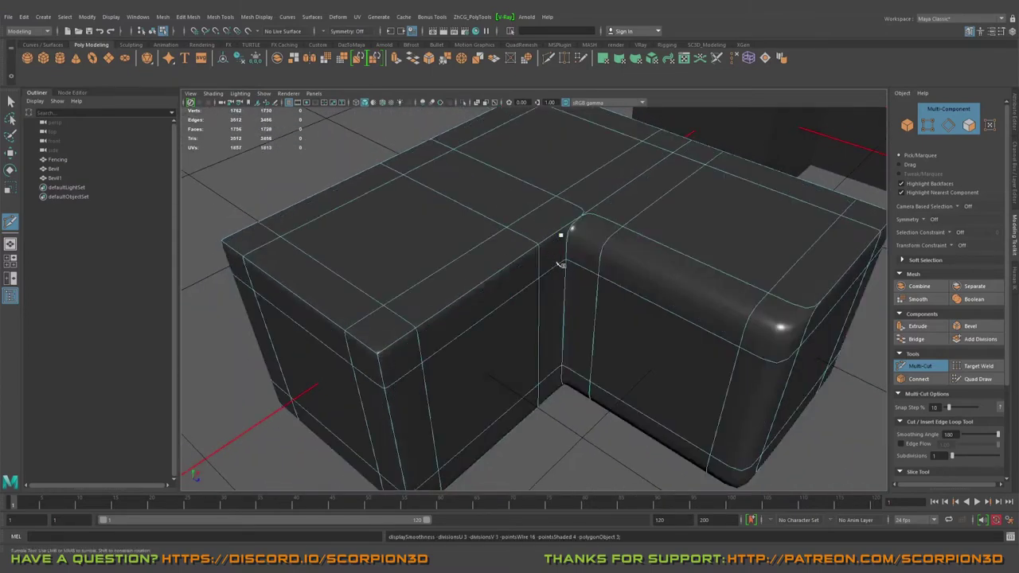
Check the rounding of the Fencing block's corners in smooth preview, return to object selection and switch the preview off.
mouse_move(562, 275)
left_mouse_down("alt")
mouse_move(608, 326)
mouse_move(569, 302)
mouse_move(582, 273)
mouse_move(561, 270)
left_mouse_up("alt")
scroll(607, 325, "up", 3)
left_click_drag(570, 318, 539, 284, "alt")
key("1")
key("3")
key("q")
right_click_drag(539, 285, 587, 270)
scroll(589, 269, "down", 4)
left_click(760, 206)
left_click_drag(760, 206, 555, 179, "alt")
left_click_drag(702, 219, 646, 328, "alt")
left_click(659, 257)
key("1")
Examine the spacing of the support loops around the outer corners of the Fencing block.
left_click_drag(725, 151, 659, 300, "alt")
middle_click_drag(659, 300, 581, 287, "alt")
right_click_drag(581, 287, 673, 284, "alt")
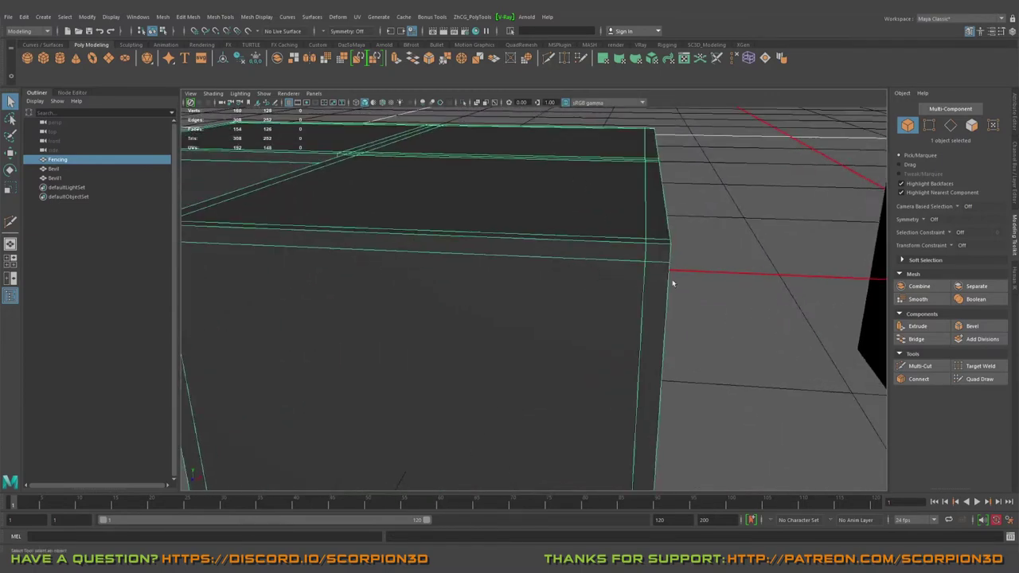
left_click_drag(653, 250, 689, 332, "alt")
right_click_drag(689, 332, 739, 324, "alt")
left_click_drag(739, 324, 701, 347, "alt")
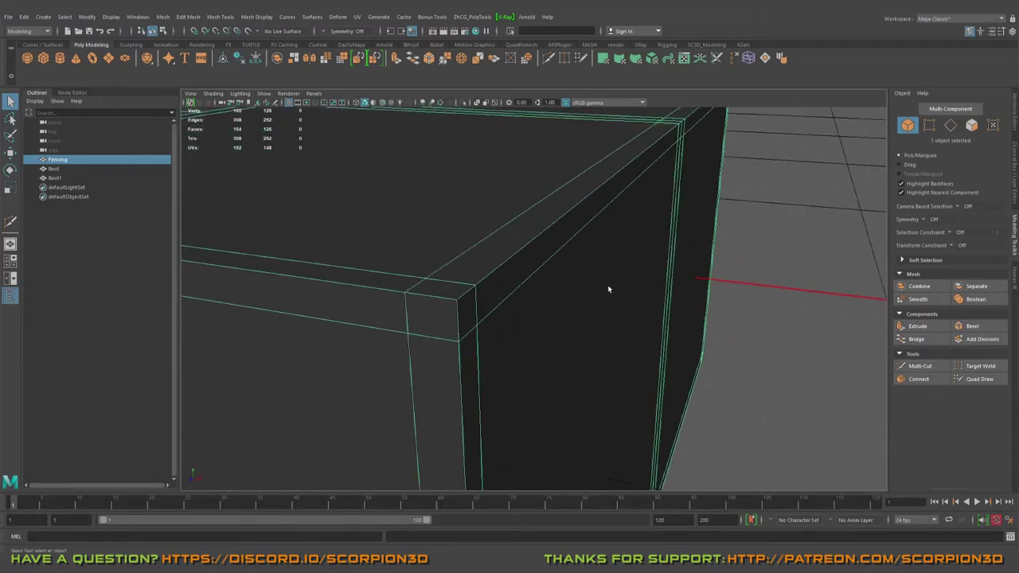
right_click_drag(608, 289, 692, 252, "alt")
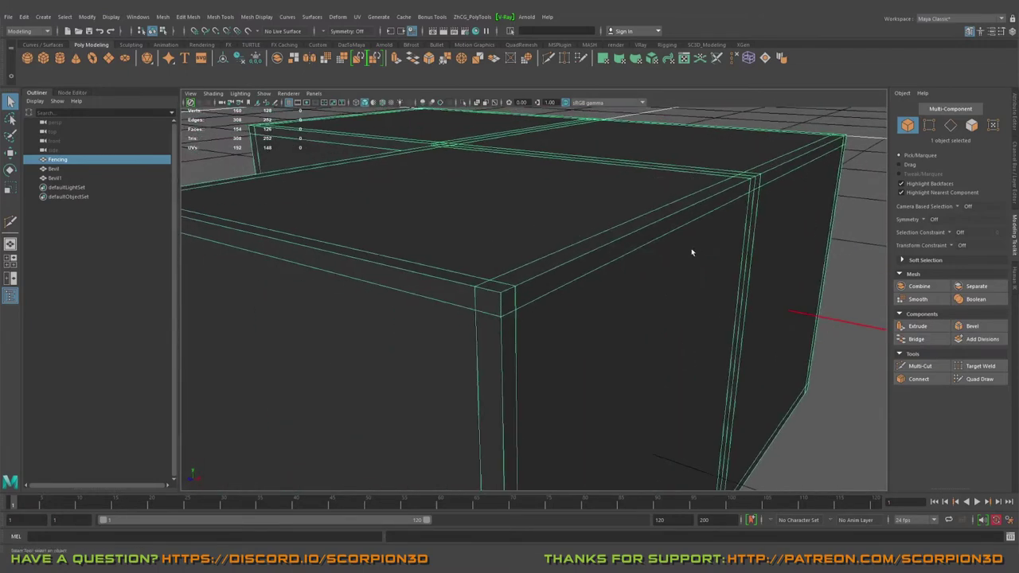
left_click_drag(624, 247, 564, 250, "alt")
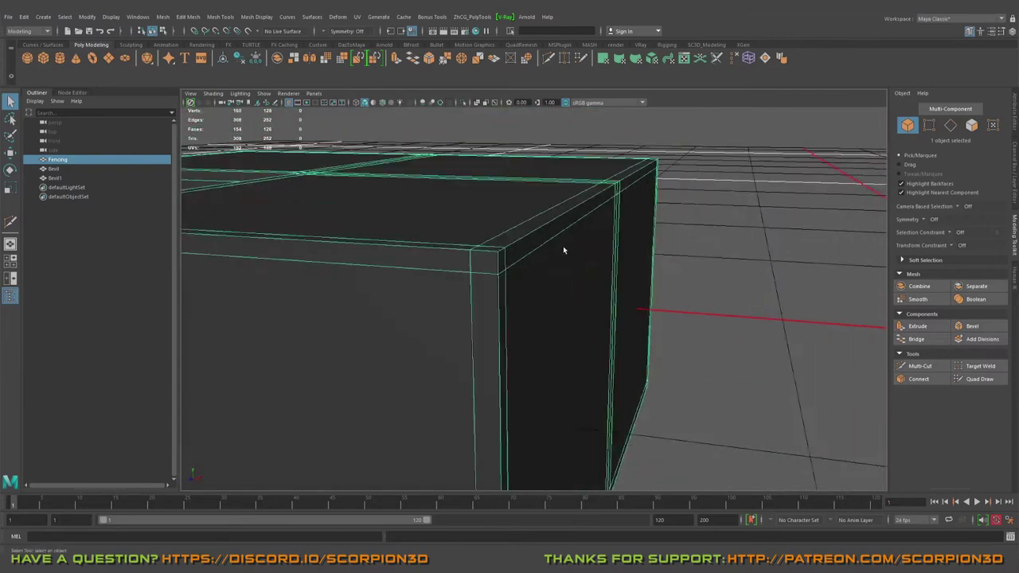
right_click_drag(565, 250, 542, 249, "alt")
left_click_drag(541, 249, 600, 266, "alt")
middle_click_drag(600, 266, 600, 250, "alt")
right_click_drag(567, 251, 610, 263, "alt")
middle_click_drag(611, 263, 636, 247, "alt")
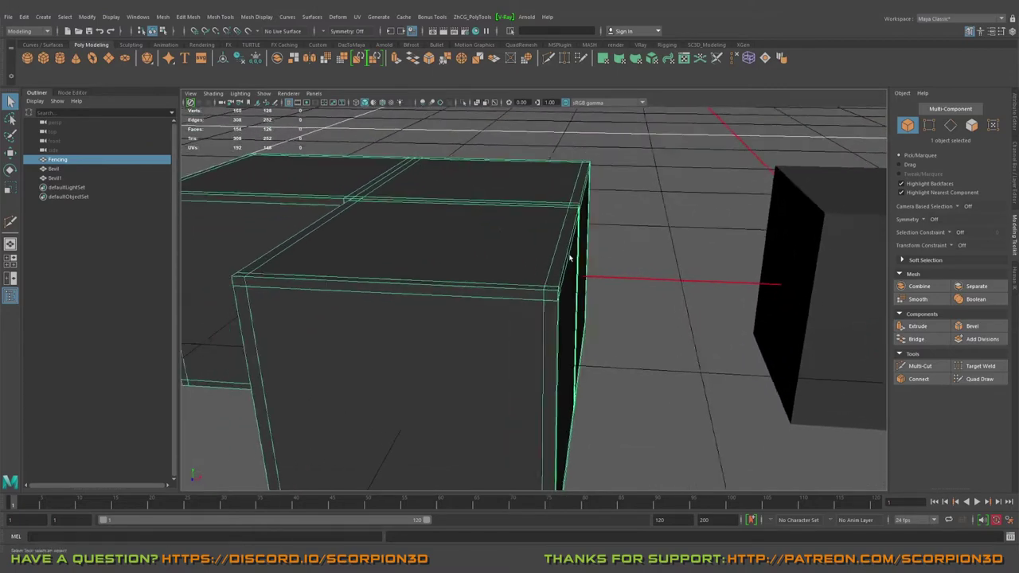
right_click_drag(568, 257, 613, 255, "alt")
left_click_drag(613, 256, 549, 233, "alt")
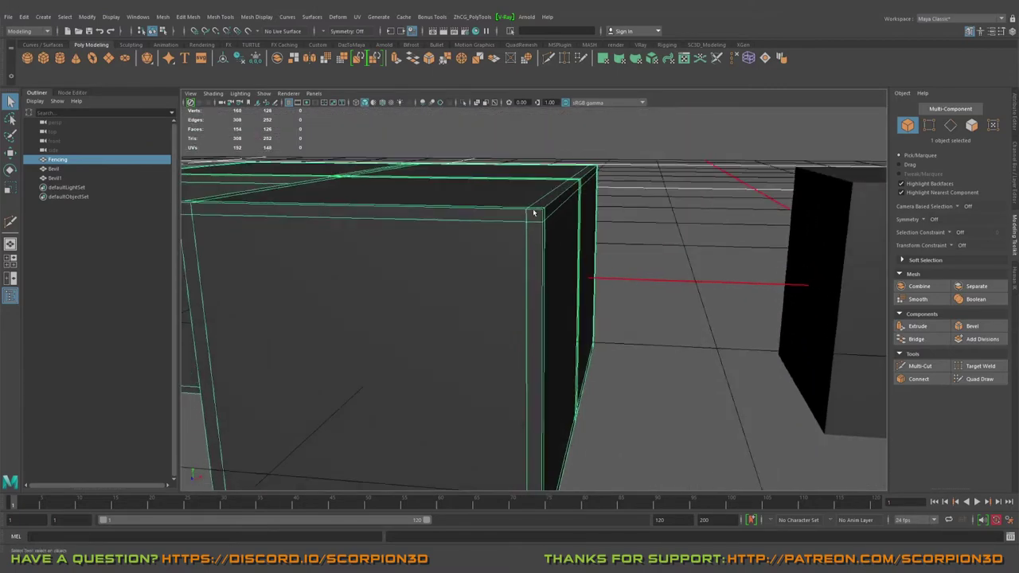
right_click_drag(543, 219, 523, 214, "alt")
Create a polygon plane at the origin and scale it uniformly to about 3.454.
left_click_drag(523, 214, 528, 279, "alt")
right_click_drag(528, 279, 487, 267, "alt")
left_click_drag(487, 266, 566, 261, "alt")
left_click_drag(535, 223, 564, 220, "alt")
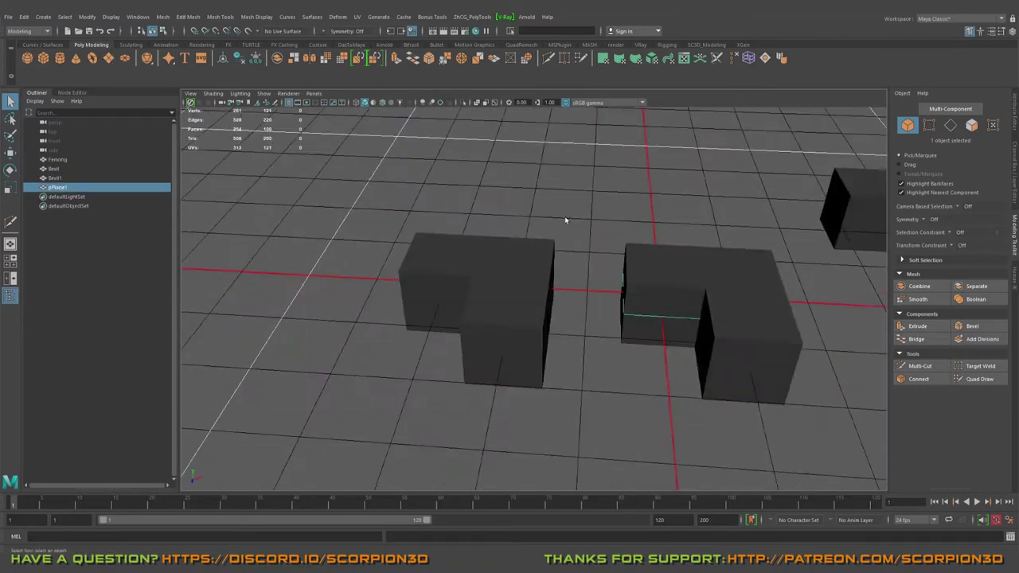
left_click_drag(660, 297, 753, 313)
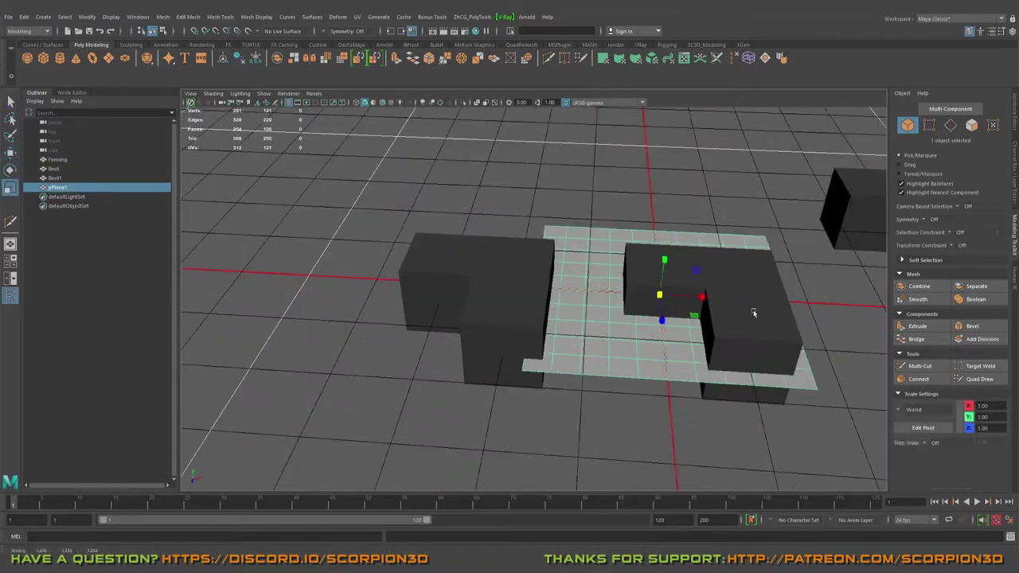
Raise the plane and place it on top of the Fencing block at about X -2.472, Y 0.5.
left_click_drag(665, 259, 667, 200)
right_click_drag(611, 216, 639, 228, "alt")
mouse_move(639, 228)
left_mouse_down("alt")
mouse_move(536, 221)
mouse_move(648, 234)
left_mouse_up("alt")
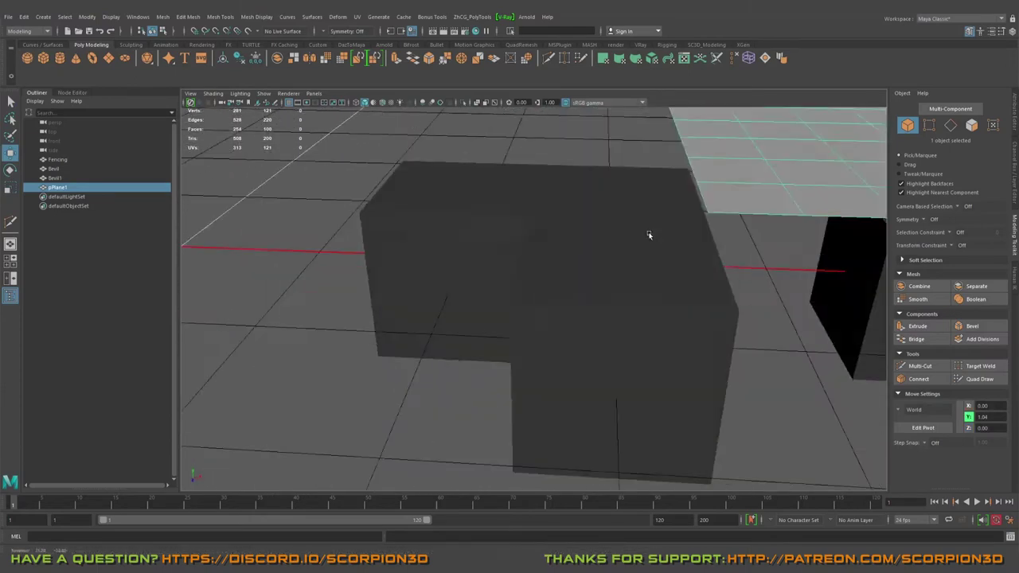
right_click_drag(648, 234, 718, 230, "alt")
left_click_drag(830, 218, 542, 233)
Extrude all faces of the plane slightly upward into a thin slab and return to object selection.
right_click_drag(527, 206, 560, 205, "alt")
left_click_drag(561, 204, 564, 205, "alt")
key("ctrl+e")
middle_click_drag(211, 147, 372, 163, "alt")
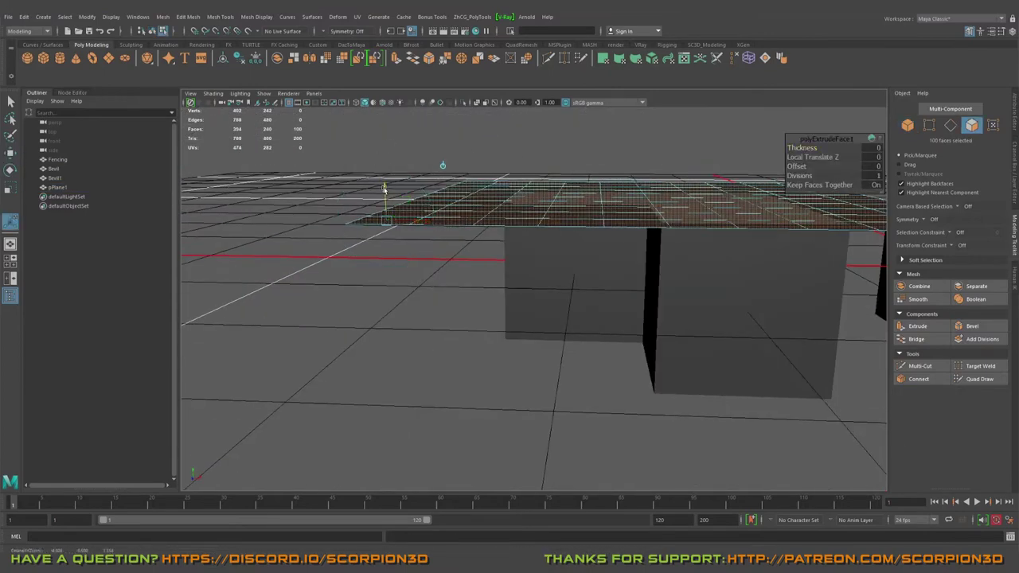
left_click_drag(384, 189, 386, 181)
key("q")
right_click_drag(462, 177, 550, 137)
middle_click_drag(701, 141, 577, 143, "alt")
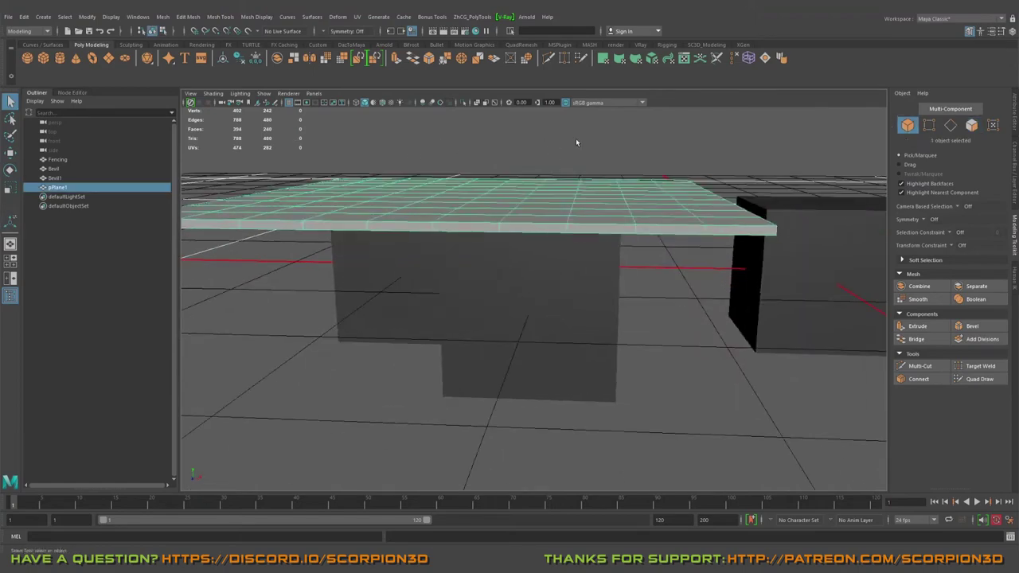
Hide the slab on the Fencing block by setting its Visibility to off.
left_click_drag(576, 142, 519, 207, "alt")
key("ctrl+a")
key("ctrl+a")
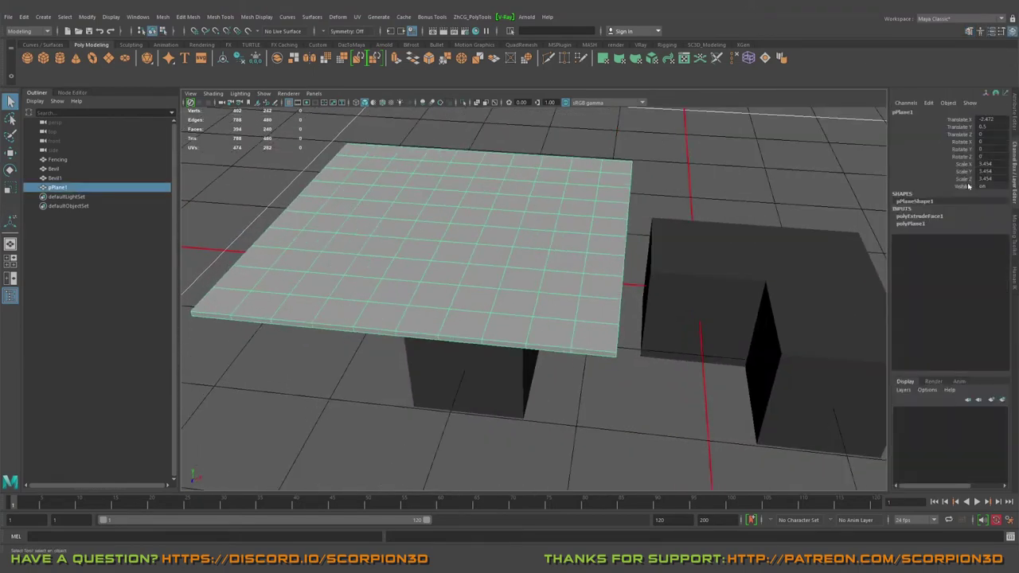
left_click_drag(863, 211, 951, 187, "alt")
left_click(964, 186)
middle_click_drag(756, 198, 661, 209)
Select the Fencing and Bevil blocks one after the other and compare their topology.
left_click_drag(640, 211, 522, 271, "alt")
middle_click_drag(641, 297, 610, 282, "alt")
scroll(610, 282, "up", 4)
left_click_drag(610, 282, 593, 317, "alt")
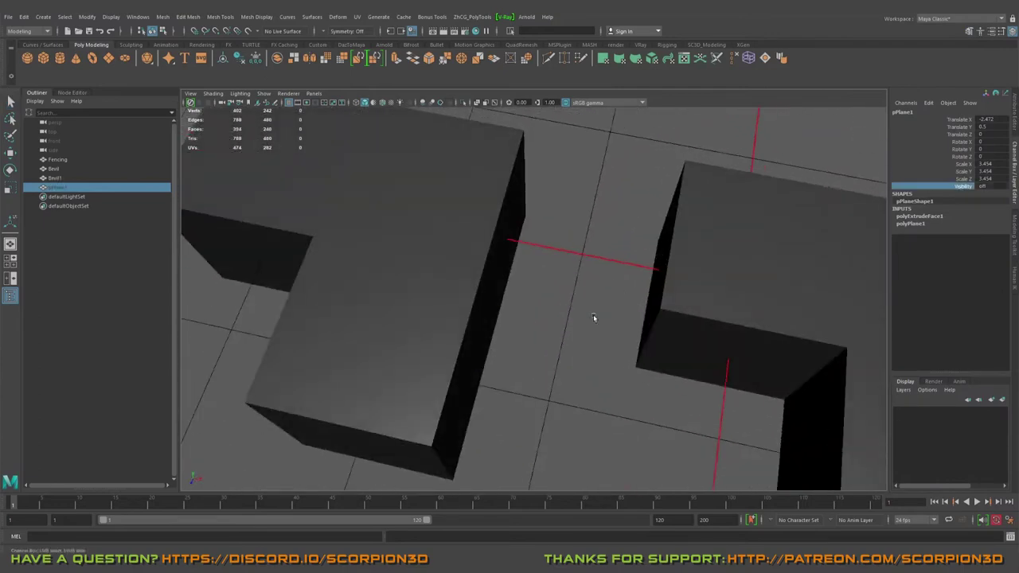
left_click(400, 234)
left_click_drag(399, 234, 566, 241, "alt")
left_click(534, 230)
right_click_drag(566, 241, 456, 260, "alt")
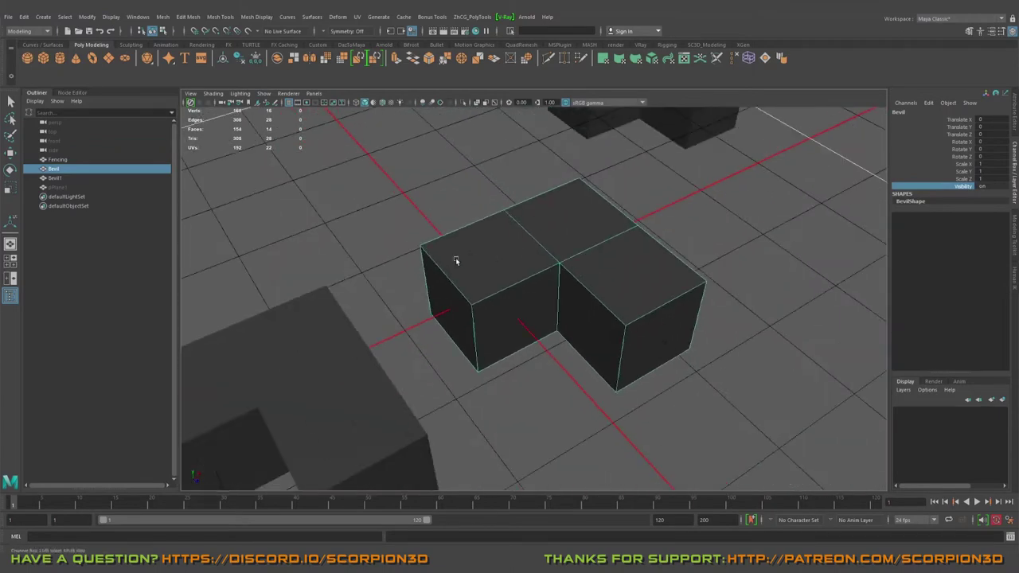
middle_click_drag(456, 261, 569, 198, "alt")
Turn on smooth preview for the Fencing block and inspect its rounded edges without the wireframe.
left_click(437, 291)
left_click_drag(437, 291, 438, 273, "alt")
middle_click_drag(439, 273, 507, 236, "alt")
key("3")
left_click_drag(539, 252, 532, 293, "alt")
key("q")
left_click(593, 263)
right_click_drag(434, 288, 518, 279, "alt")
left_click_drag(519, 279, 510, 275, "alt")
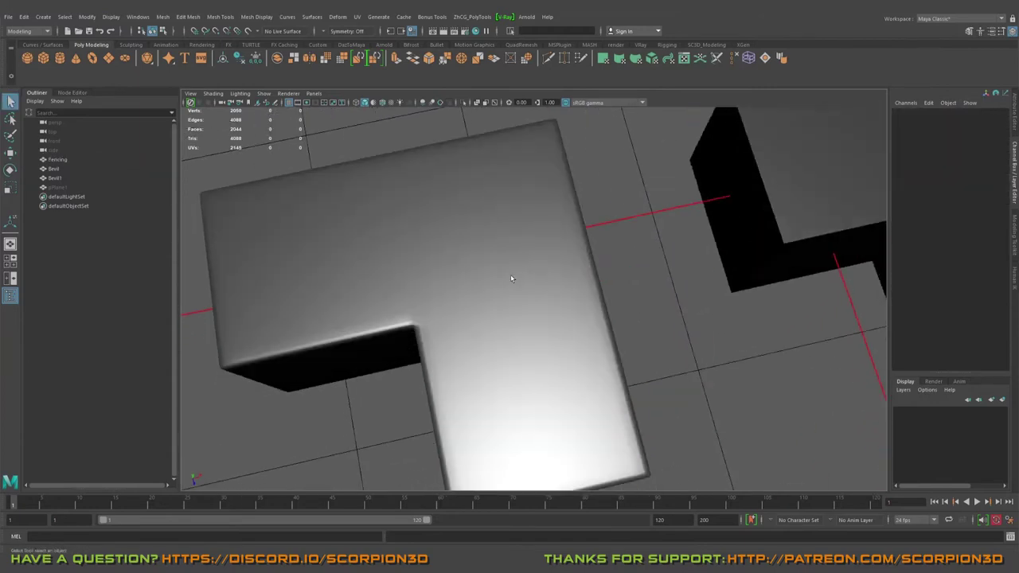
left_click(508, 274)
right_click_drag(508, 275, 605, 253, "alt")
middle_click_drag(605, 253, 382, 306, "alt")
Select the Bevil block, switch to edge selection and select all of its edges.
left_click(707, 223)
right_click_drag(707, 222, 473, 283, "alt")
left_click_drag(473, 283, 550, 266, "alt")
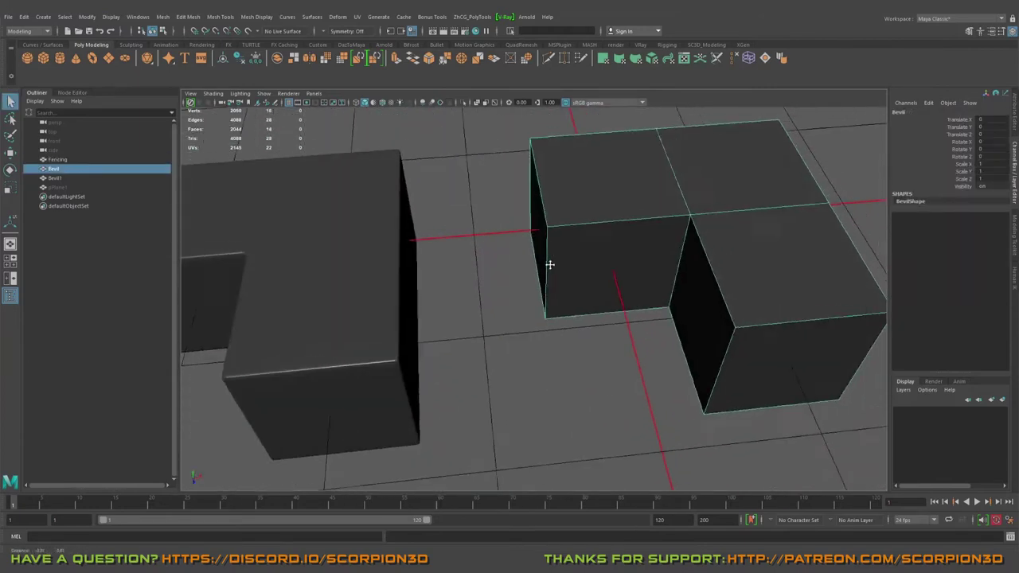
right_click_drag(550, 266, 597, 275, "alt")
left_click_drag(597, 274, 592, 299, "alt")
right_click_drag(584, 271, 584, 230)
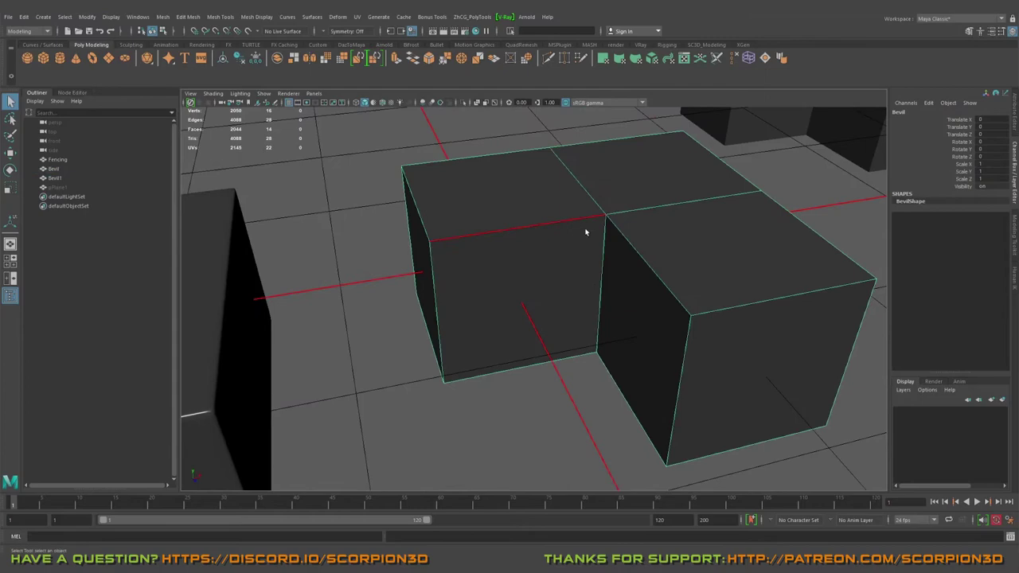
scroll(583, 232, "down", 4)
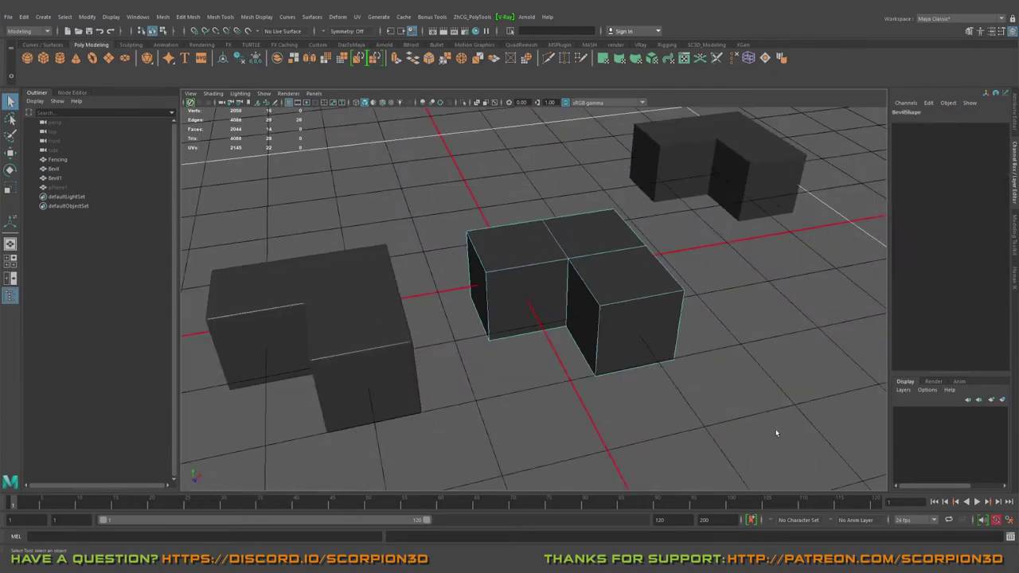
Return to object mode, check the support loops on the Fencing block, and select and frame the Bevil block.
right_click_drag(578, 282, 617, 267)
left_click_drag(641, 217, 611, 245, "alt")
left_click(356, 301)
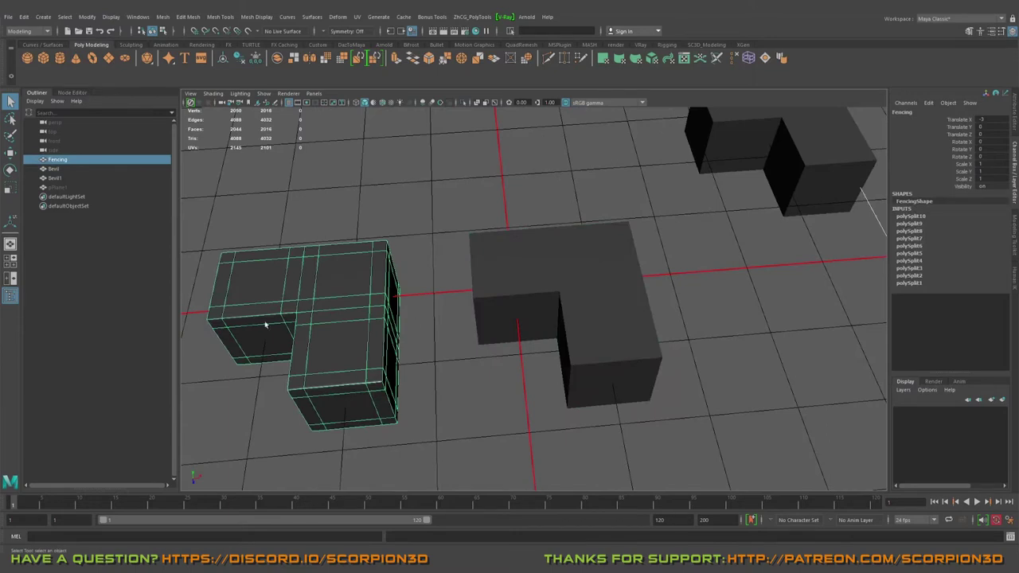
left_click(614, 245)
key("f")
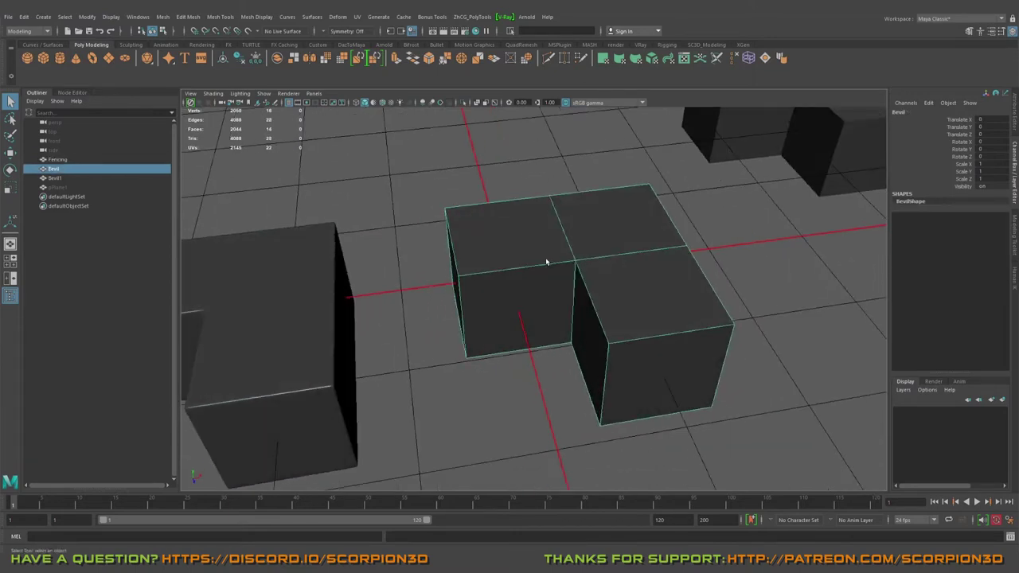
right_click_drag(554, 263, 581, 272, "alt")
left_click_drag(581, 273, 550, 254, "alt")
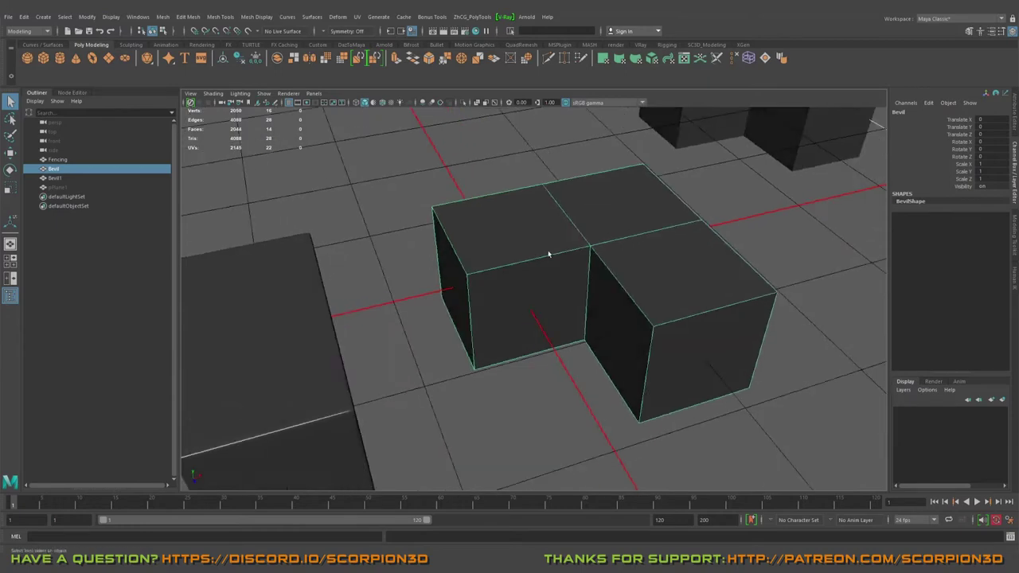
Select all edges of the Bevil block except the flat dividing edges within its coplanar surfaces.
right_click_drag(549, 254, 549, 228)
left_click_drag(534, 260, 582, 266, "alt")
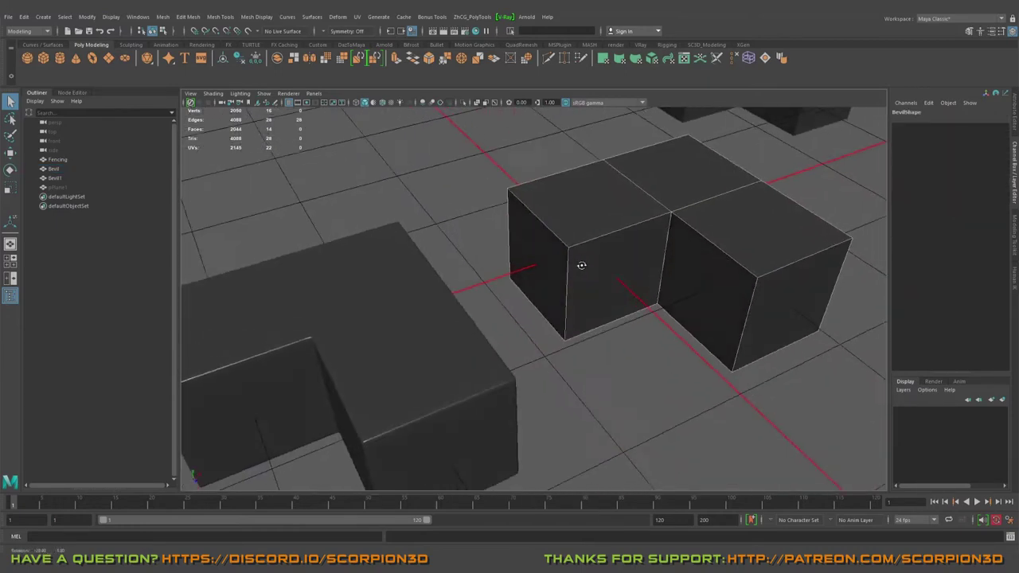
middle_click_drag(398, 343, 572, 268, "alt")
left_click_drag(608, 224, 619, 268, "alt")
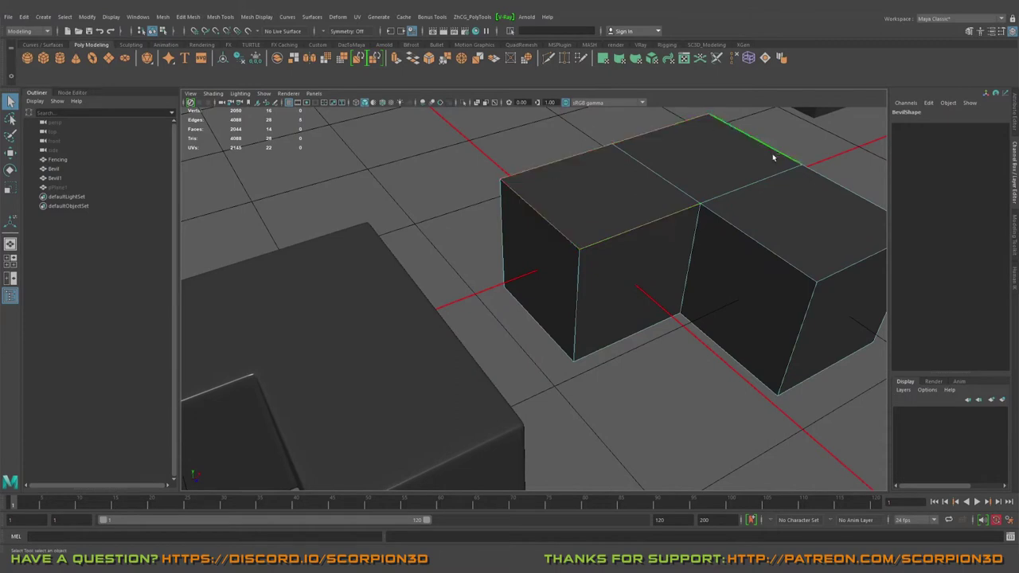
scroll(415, 155, "down", 3)
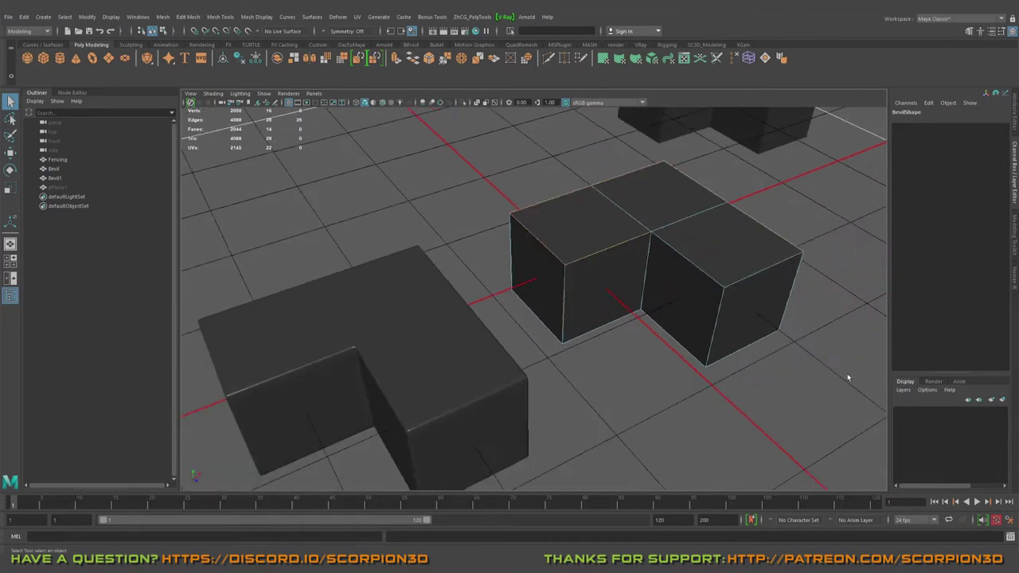
left_click_drag(848, 378, 640, 355, "alt")
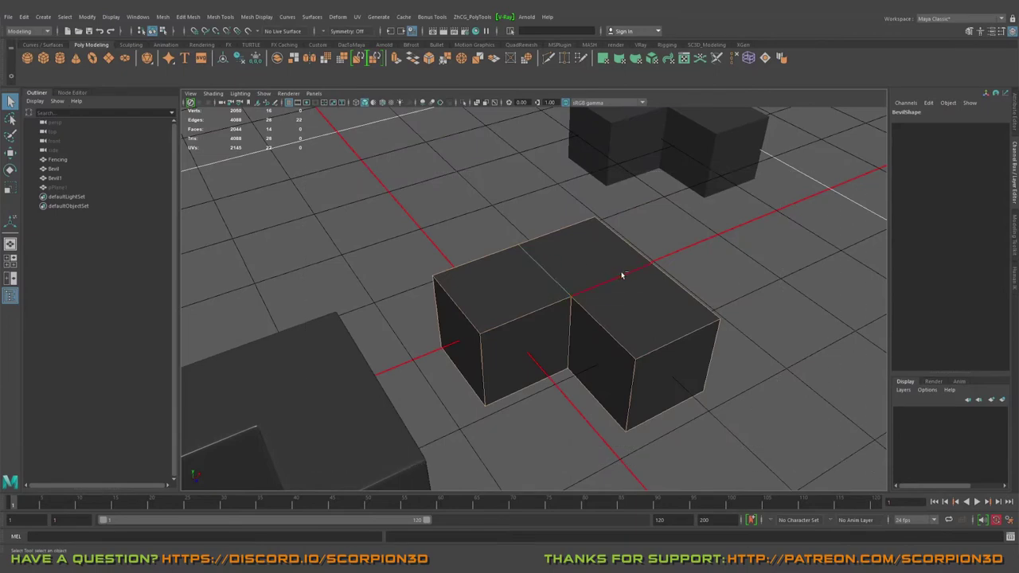
left_click_drag(623, 276, 544, 335, "alt")
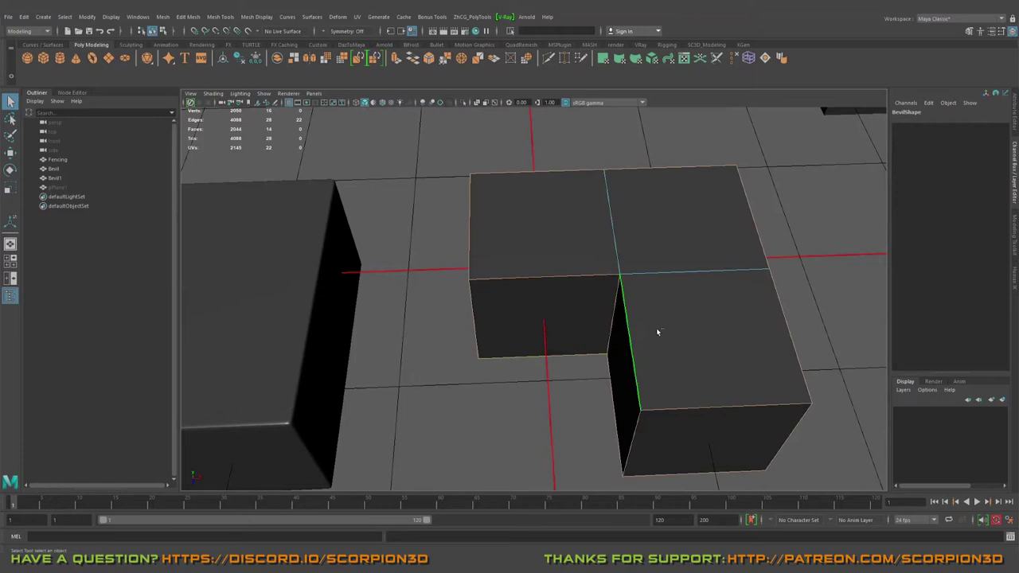
Bevel the selected edges with a Fraction of 0.1 and set the Fencing block back to unsmoothed display.
key("ctrl+b")
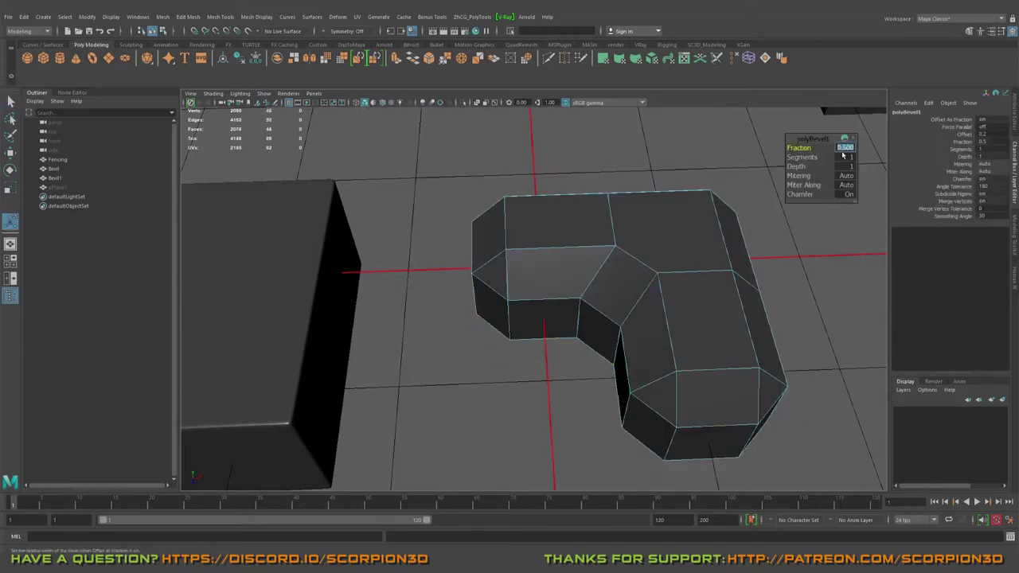
key("Return")
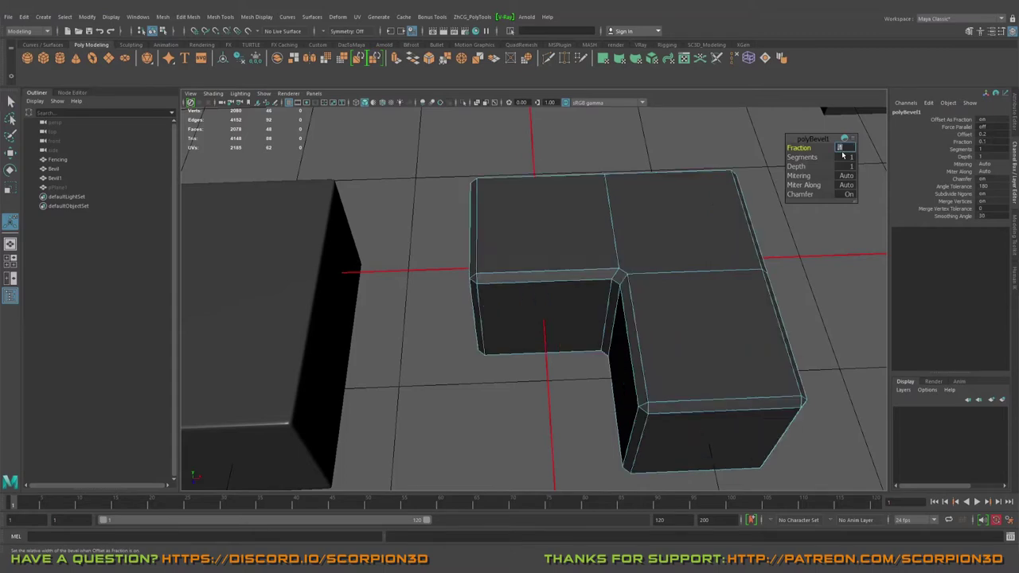
left_click_drag(472, 242, 589, 219, "alt")
left_click(347, 259)
left_click_drag(348, 260, 390, 248, "alt")
left_click(587, 219)
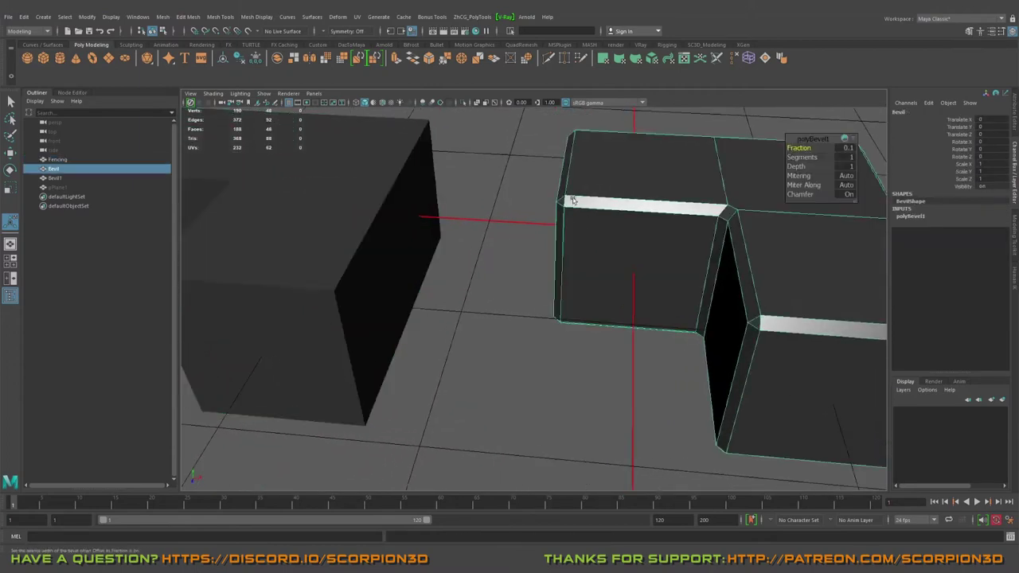
Set the bevel to 2 segments and check the rounded corners of the Bevil block.
left_click_drag(671, 195, 799, 156, "alt")
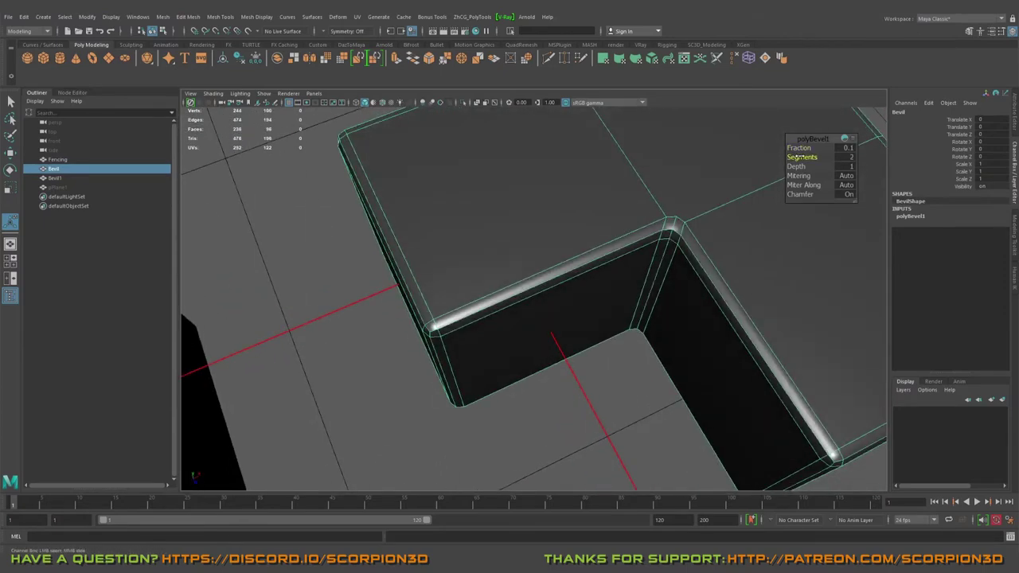
left_click_drag(676, 255, 557, 287, "alt")
left_click_drag(661, 196, 503, 239, "alt")
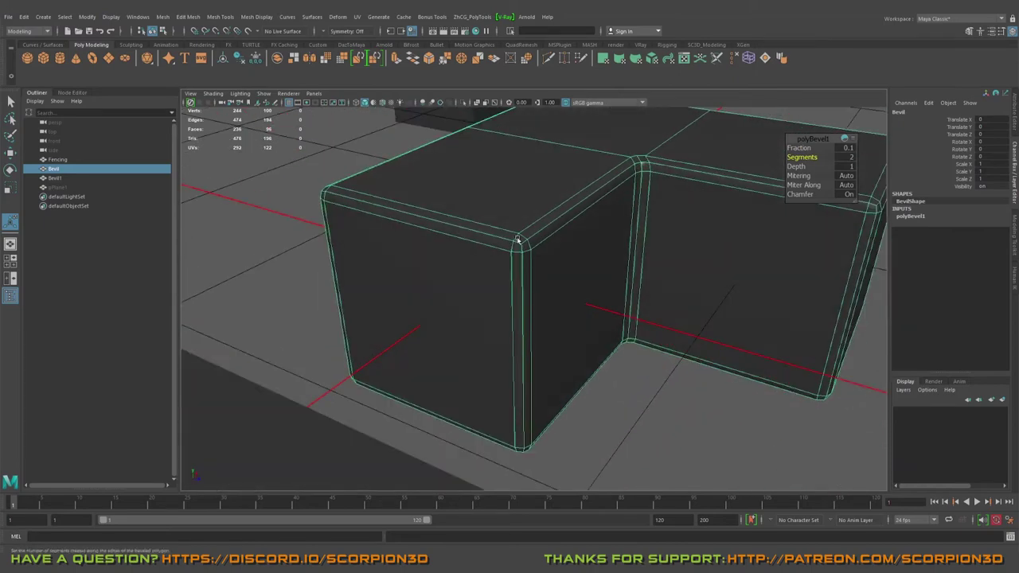
left_click_drag(616, 238, 489, 269, "alt")
scroll(489, 268, "down", 5)
Turn on smooth preview for the Bevil block and for the Fencing block.
key("3")
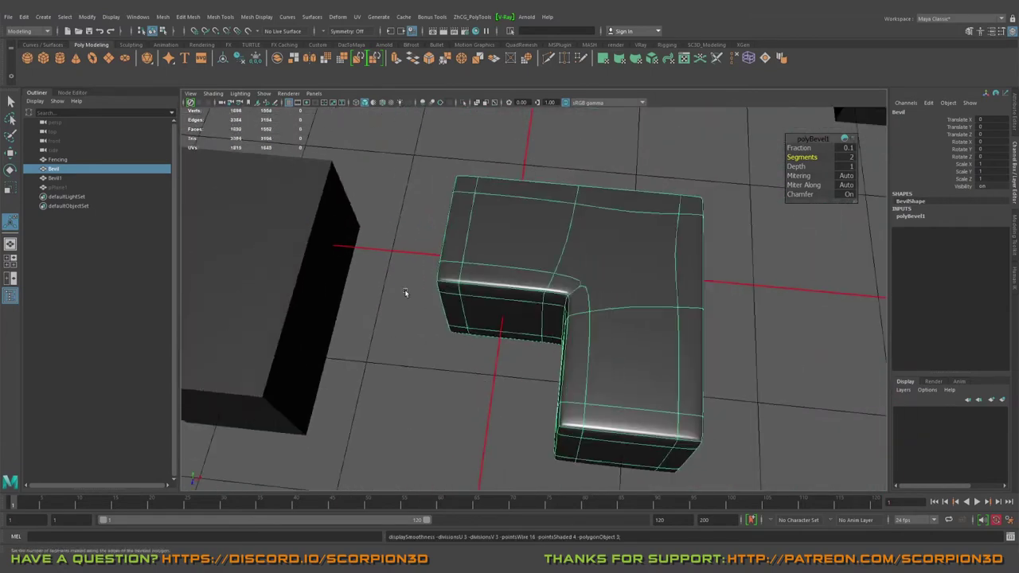
left_click_drag(405, 291, 404, 316, "alt")
left_click(404, 315)
middle_click_drag(405, 315, 500, 267, "alt")
left_click_drag(500, 268, 492, 252, "alt")
left_click(415, 246)
key("3")
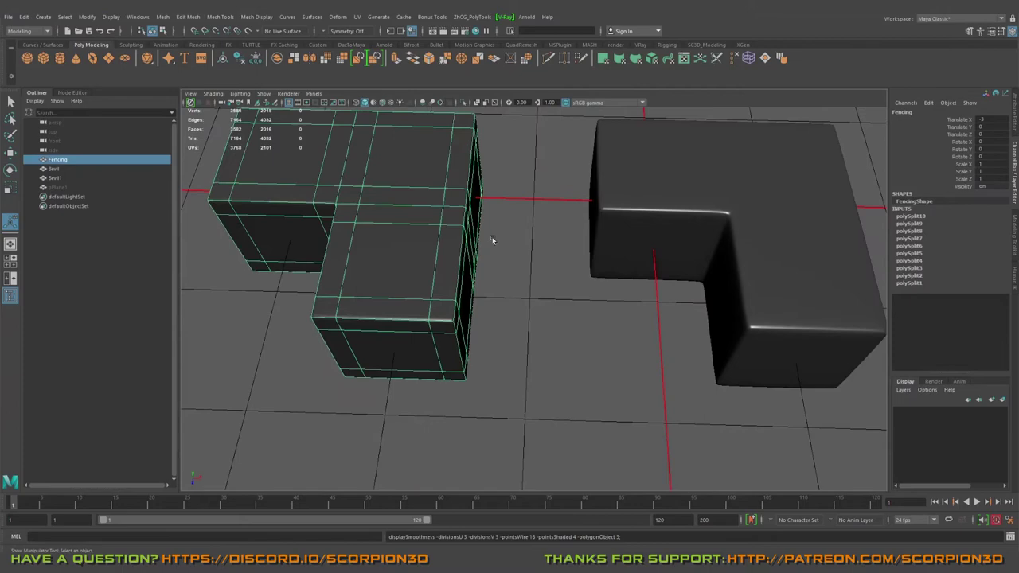
Compare the smoothed shading of the two blocks and examine the Bevil block's inner corner.
left_click(495, 239)
left_click_drag(519, 213, 499, 269, "alt")
left_click(442, 253)
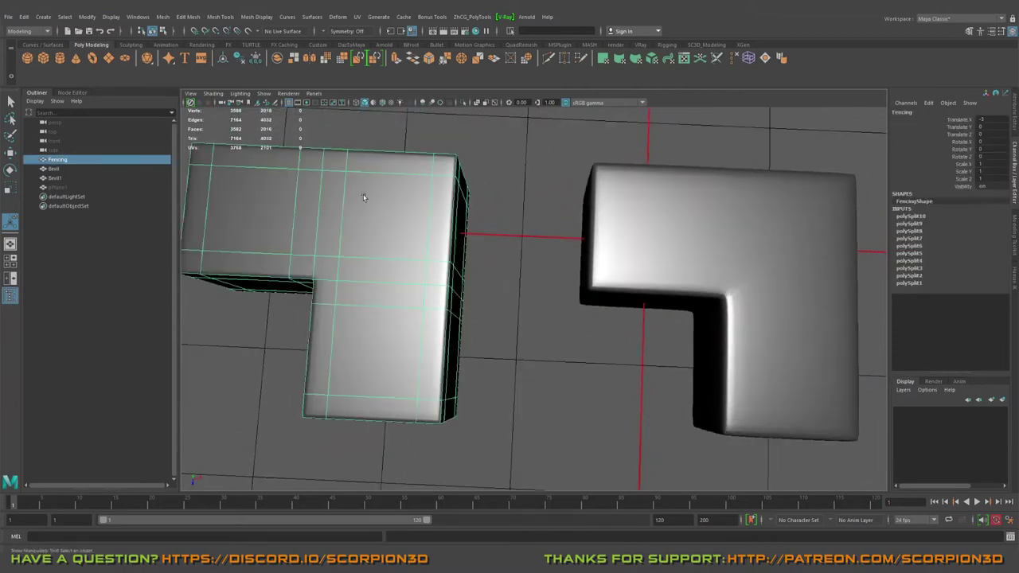
middle_click_drag(517, 190, 392, 174, "alt")
left_click(540, 224)
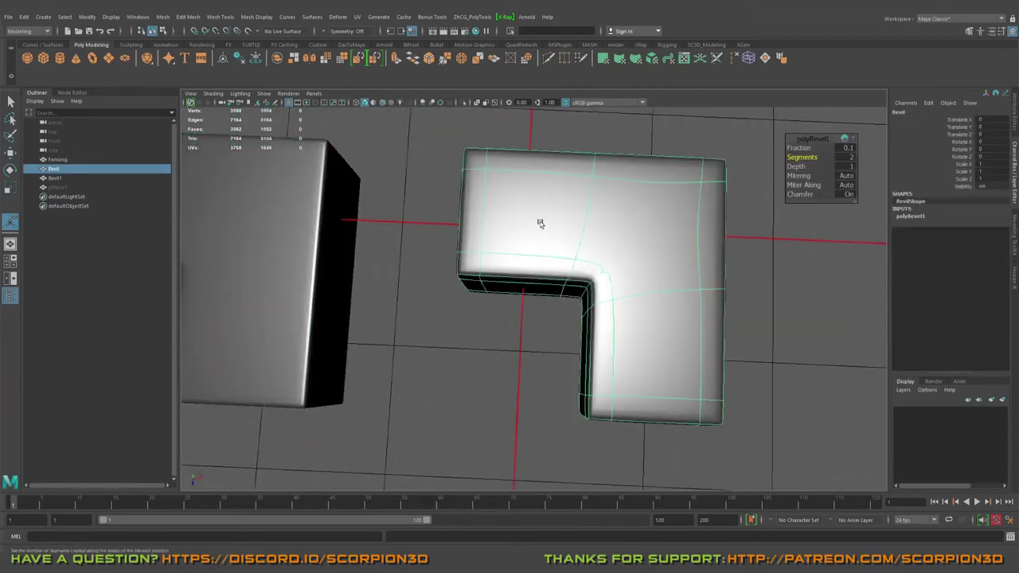
left_click_drag(594, 235, 592, 282, "alt")
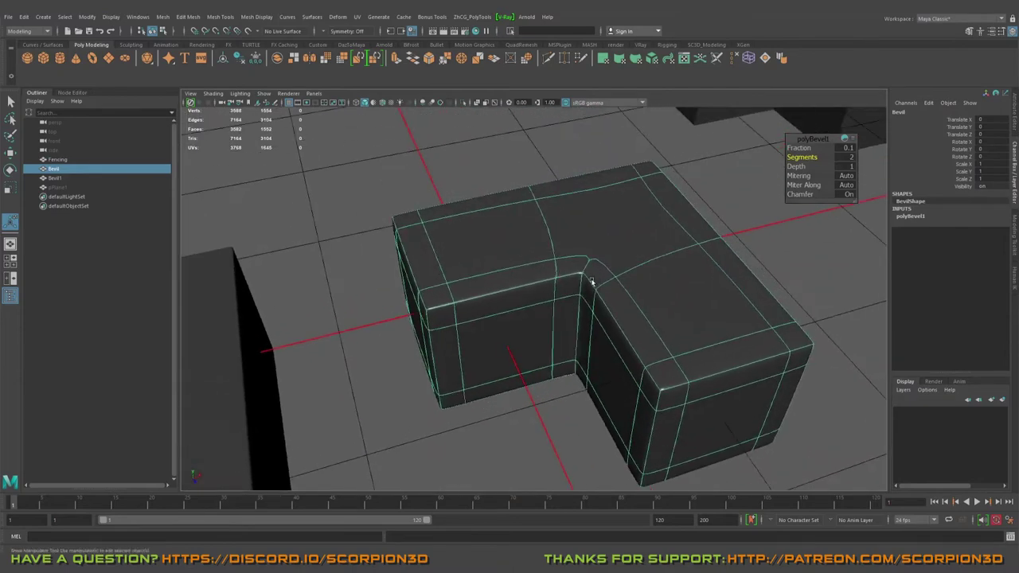
right_click_drag(592, 282, 635, 280, "alt")
Turn off smooth preview on the Bevil block and Multi-Cut its upper face from the inner corner to the opposite outer corner.
key("1")
left_click_drag(634, 278, 598, 268, "alt")
right_click_drag(598, 269, 624, 229, "alt")
key("ctrl+shift+x")
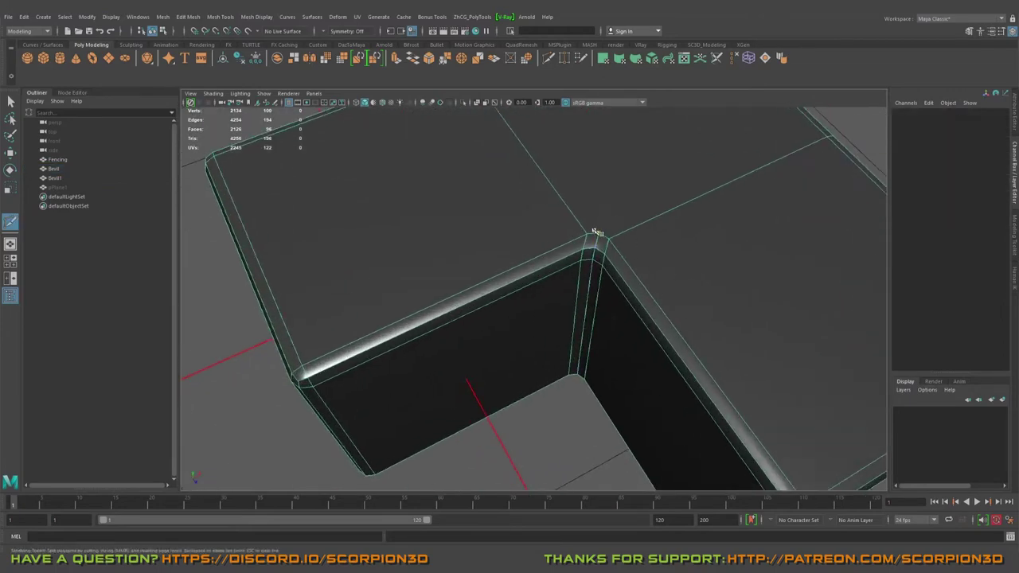
left_click_drag(681, 196, 589, 228, "alt")
middle_click_drag(589, 228, 435, 256, "alt")
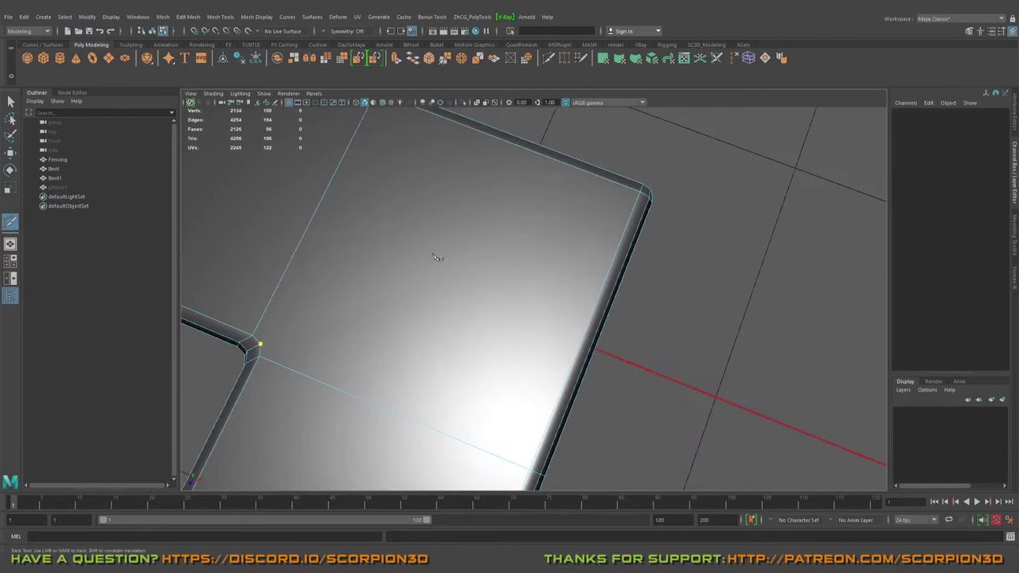
key("Return")
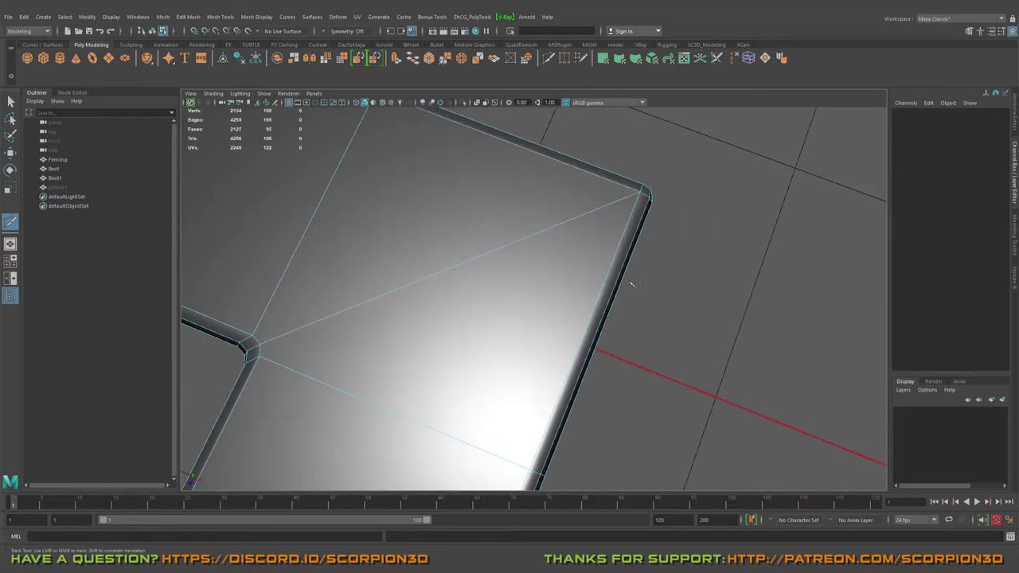
Cut the matching diagonal edge on the Bevil block's underside and return to object mode.
left_click_drag(683, 207, 618, 278, "alt")
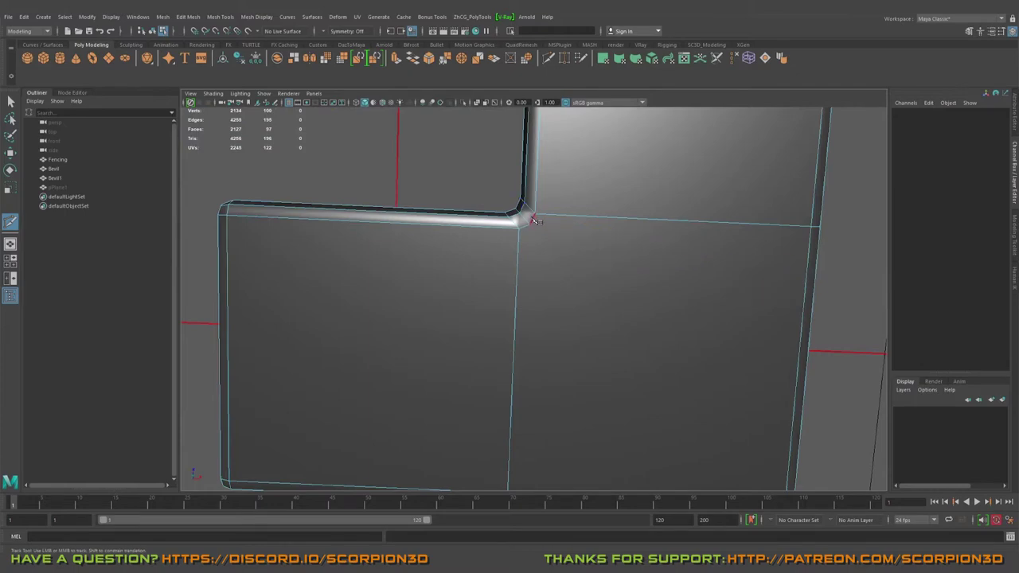
left_click_drag(535, 220, 613, 284, "alt")
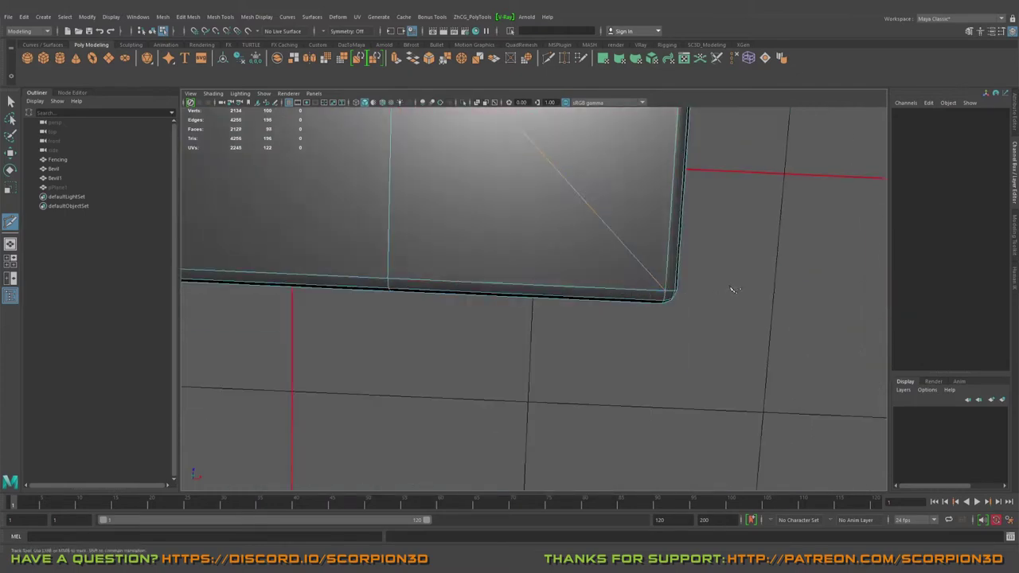
right_click_drag(733, 289, 507, 214, "alt")
left_click_drag(507, 213, 464, 237, "alt")
key("q")
right_click_drag(478, 225, 519, 212)
left_click_drag(519, 212, 545, 259, "alt")
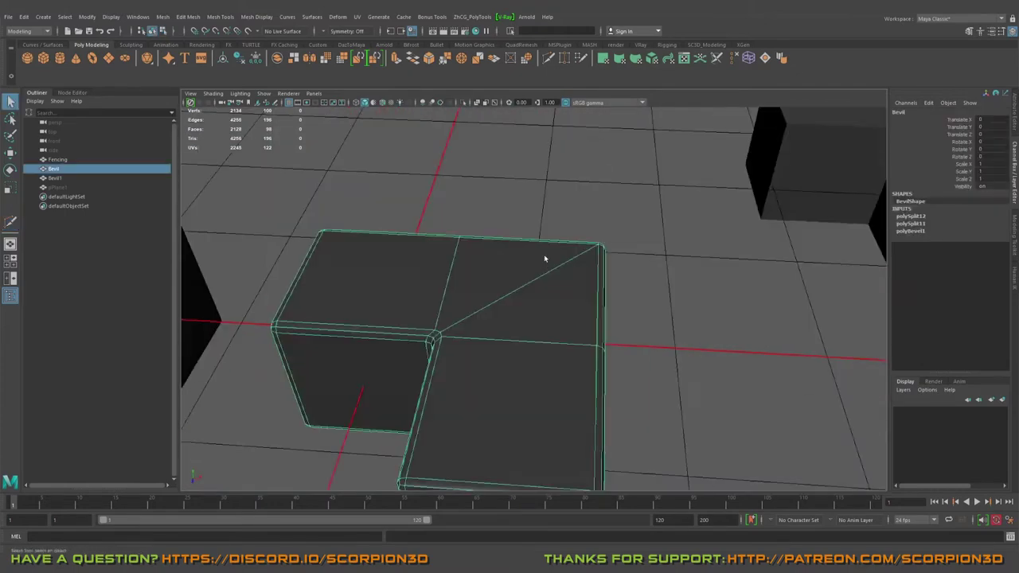
Turn on smooth preview for the Bevil block and compare its upper surface shading with the Fencing block.
scroll(547, 257, "down", 3)
left_click(600, 232)
left_click_drag(600, 231, 550, 283, "alt")
left_click(573, 273)
key("3")
left_click(520, 244)
left_click(507, 246)
left_click(555, 254)
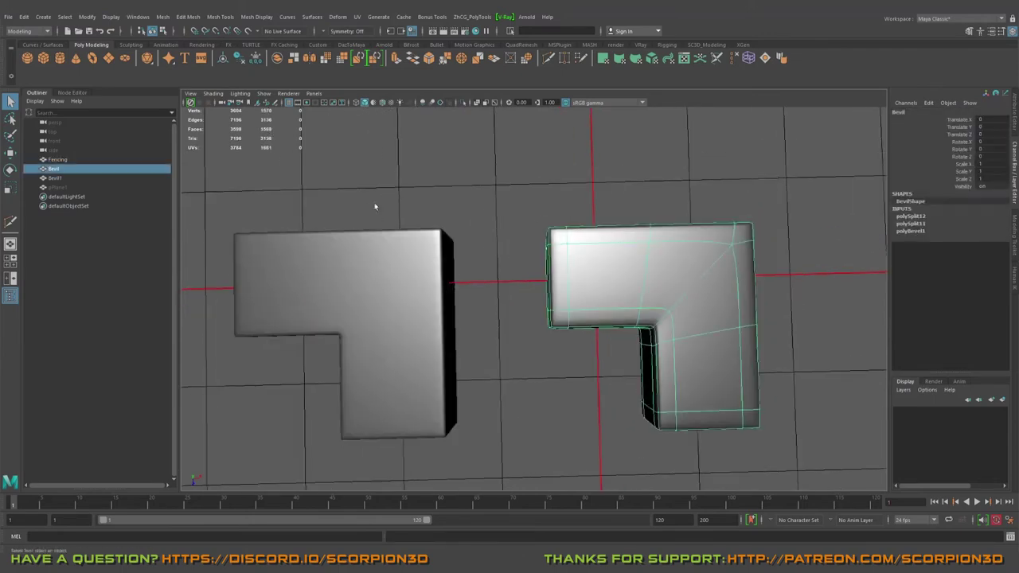
Select both the Fencing and Bevil blocks and turn off their smooth preview.
left_click_drag(375, 206, 675, 288)
key("1")
mouse_move(542, 280)
left_mouse_down("alt")
mouse_move(550, 303)
mouse_move(575, 290)
mouse_move(540, 288)
mouse_move(525, 275)
left_mouse_up("alt")
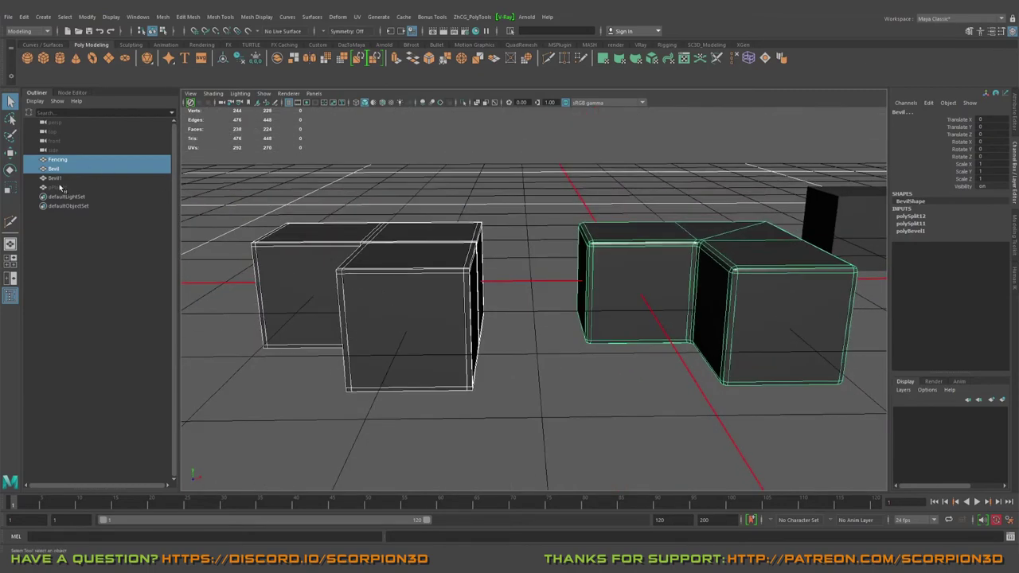
Show pPlane1 above the Fencing block by setting its Visibility to on.
left_click(60, 187)
left_click(962, 187)
middle_click_drag(685, 182, 698, 182)
left_click_drag(698, 182, 683, 228, "alt")
left_click_drag(487, 201, 577, 254, "alt")
Examine the Fencing block's edges against the plane and the beveled corner profile of the Bevil block up close.
left_click(497, 266)
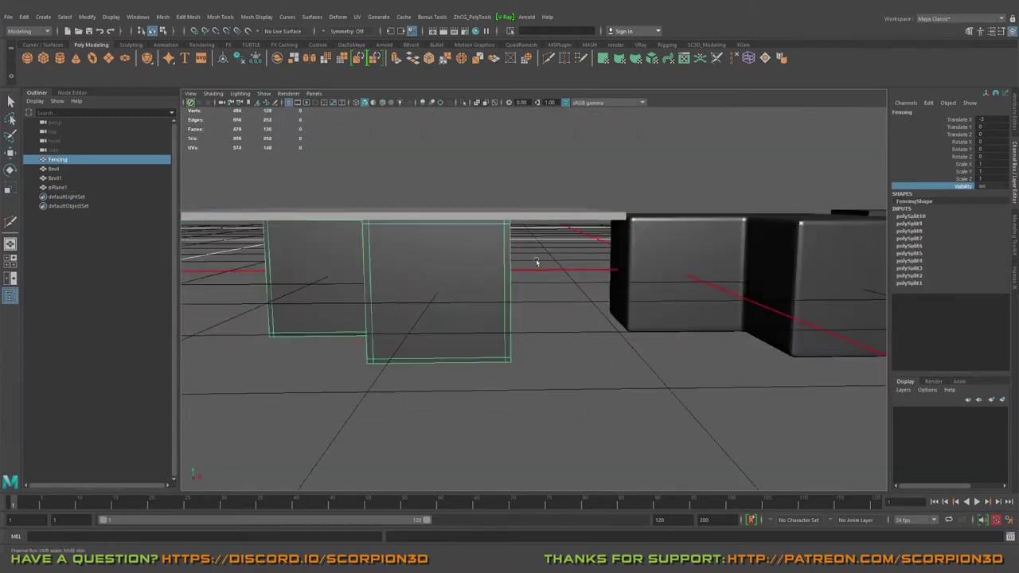
middle_click_drag(536, 261, 413, 245, "alt")
left_click(590, 253)
middle_click_drag(558, 230, 601, 229, "alt")
right_click_drag(525, 228, 771, 240, "alt")
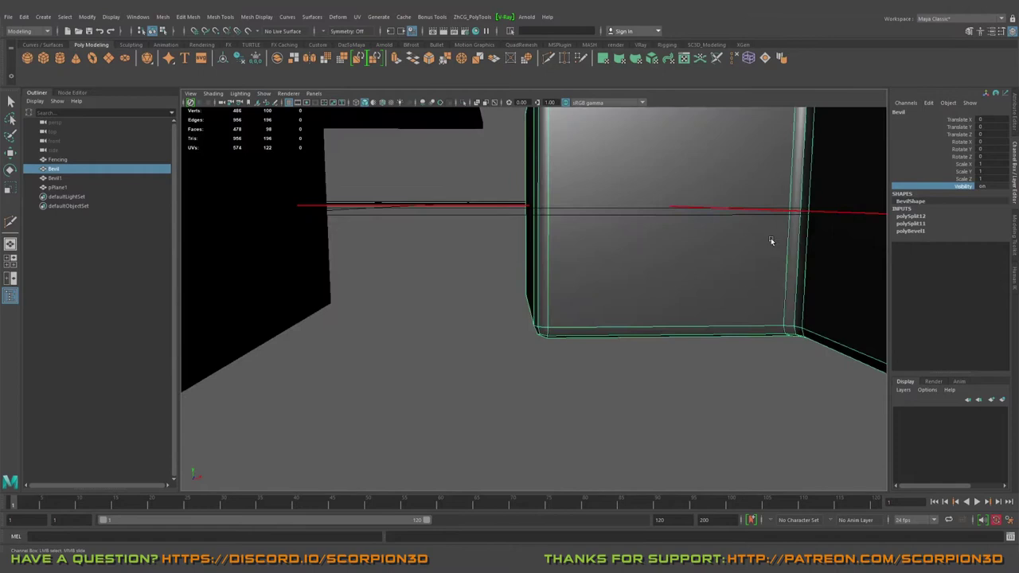
middle_click_drag(585, 134, 573, 253, "alt")
right_click_drag(487, 205, 577, 195, "alt")
middle_click_drag(529, 137, 512, 236, "alt")
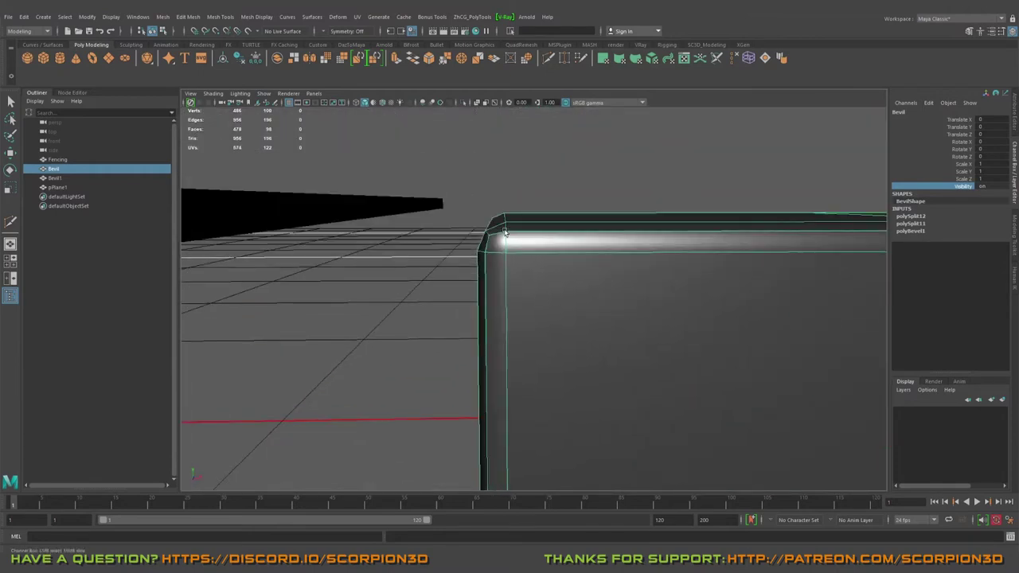
left_click_drag(504, 232, 509, 223, "alt")
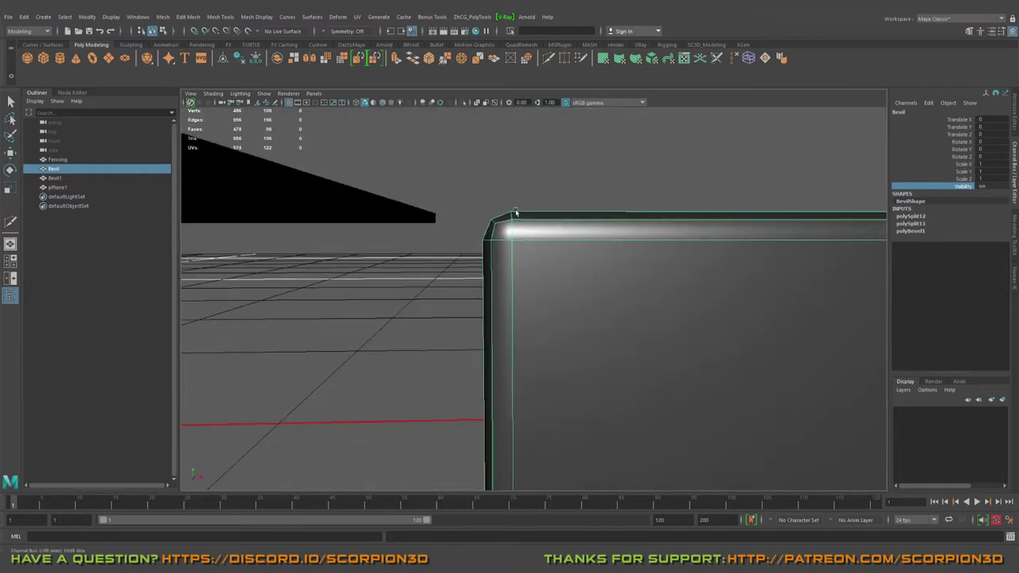
right_click_drag(515, 214, 548, 234, "alt")
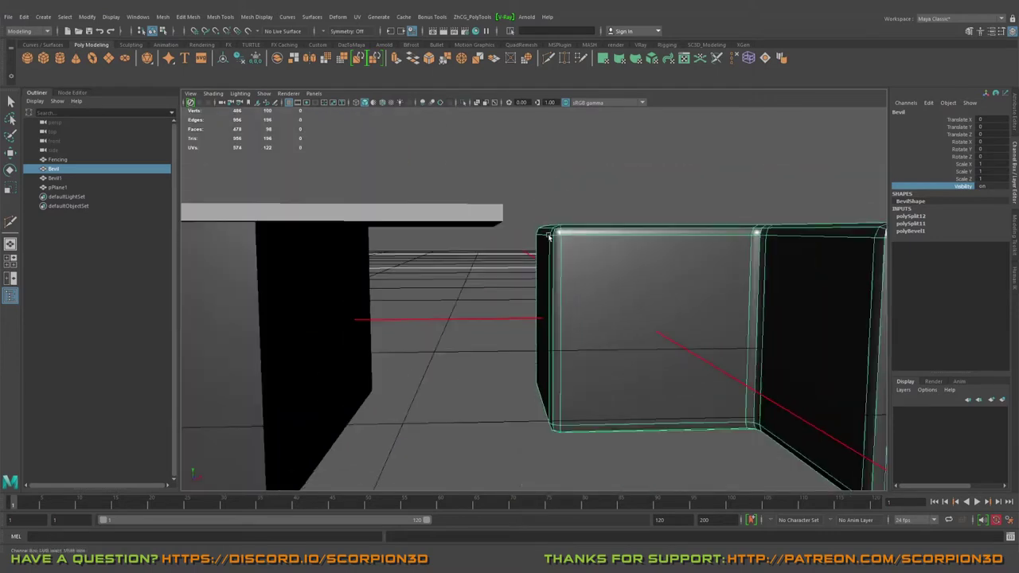
middle_click_drag(547, 234, 595, 212, "alt")
left_click_drag(550, 227, 541, 241, "alt")
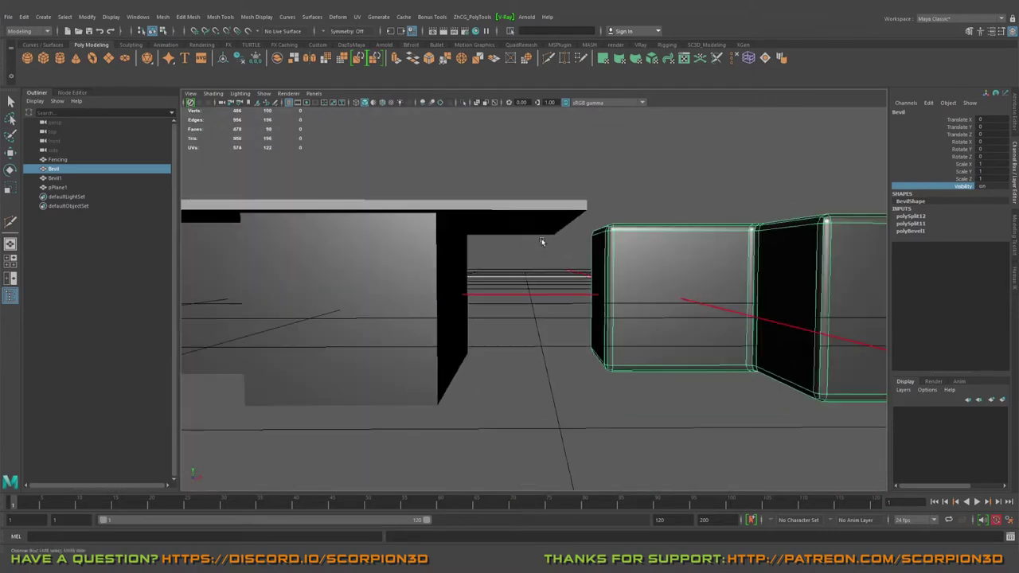
Select both blocks, turn on their smooth preview and frame them in the front view.
left_click(344, 269, "shift")
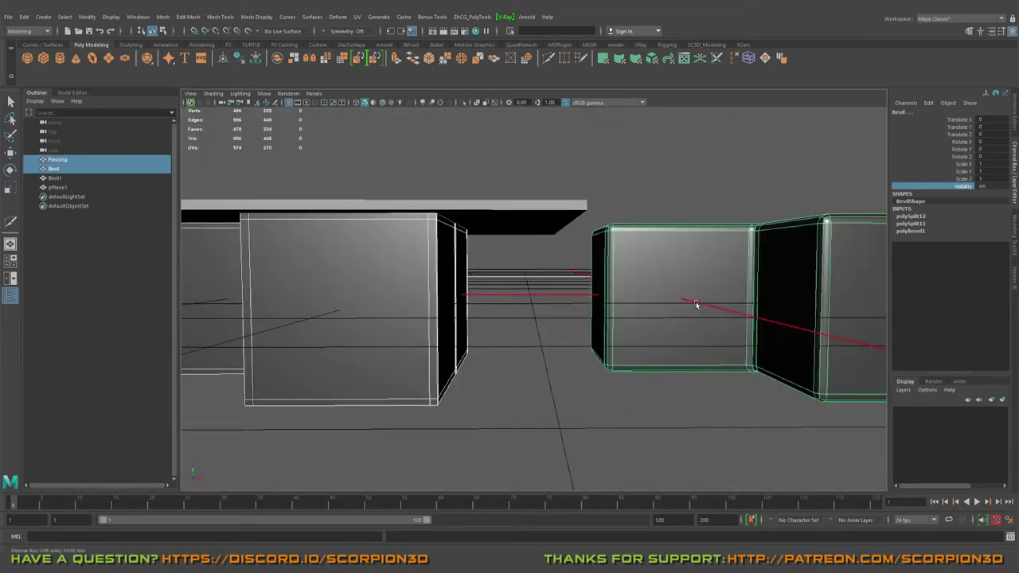
key("3")
left_click_drag(650, 317, 644, 285, "alt")
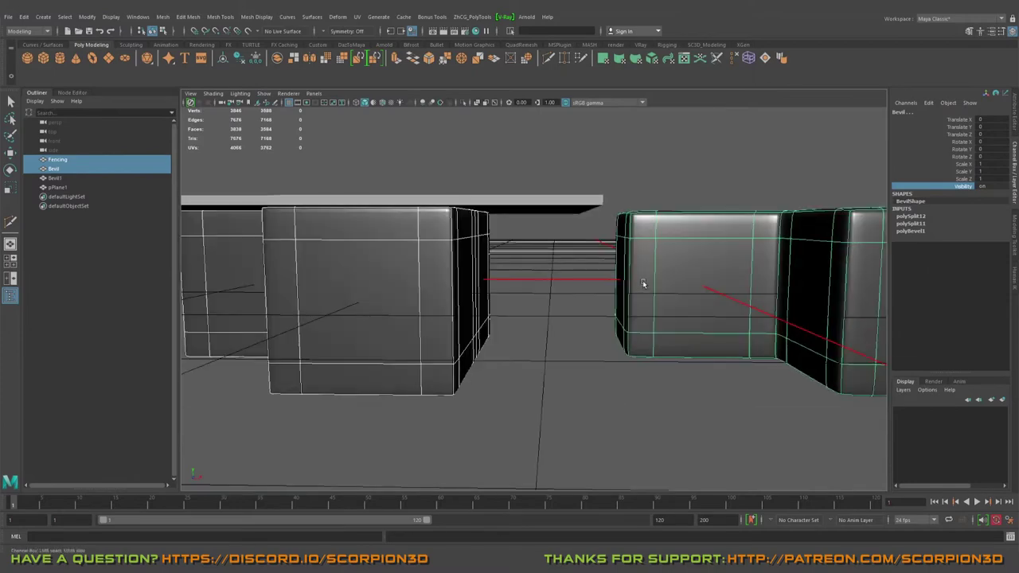
key("space")
key("space")
key("f")
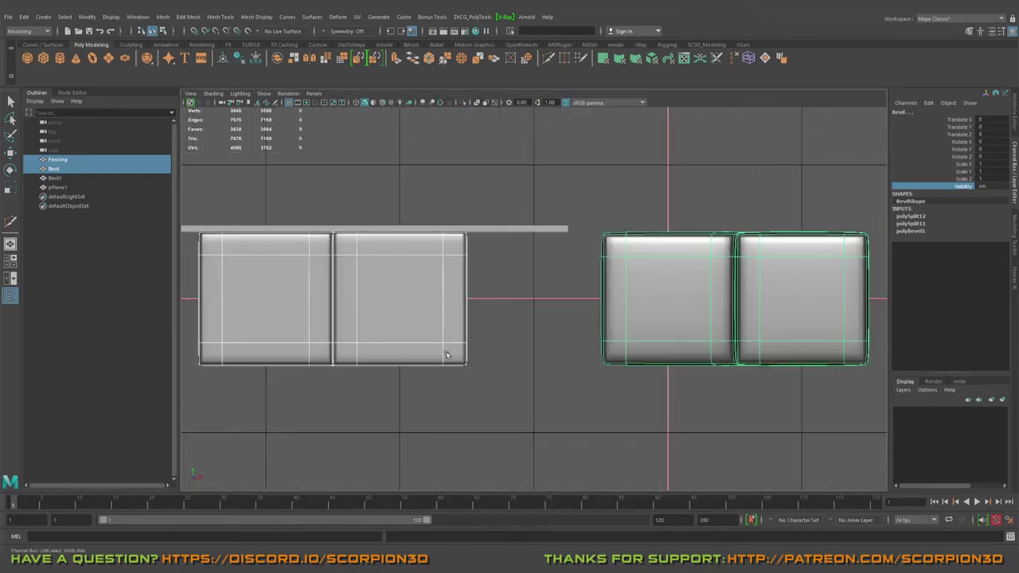
Expand the viewport and examine the Fencing block's smoothed upper corner against the underside of the plane.
middle_click_drag(450, 318, 469, 323, "alt")
middle_click_drag(542, 295, 528, 296, "alt")
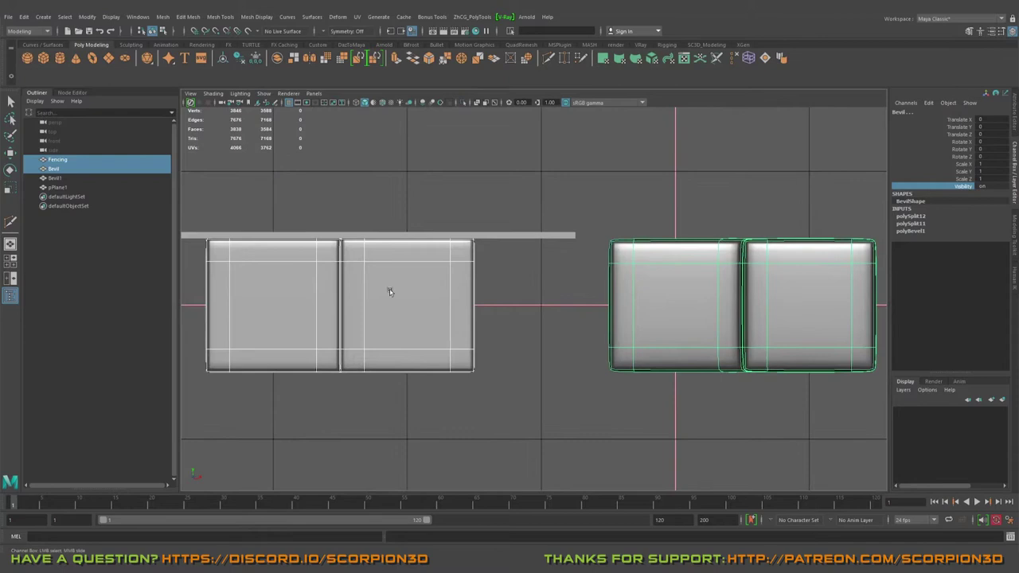
key("shift+space")
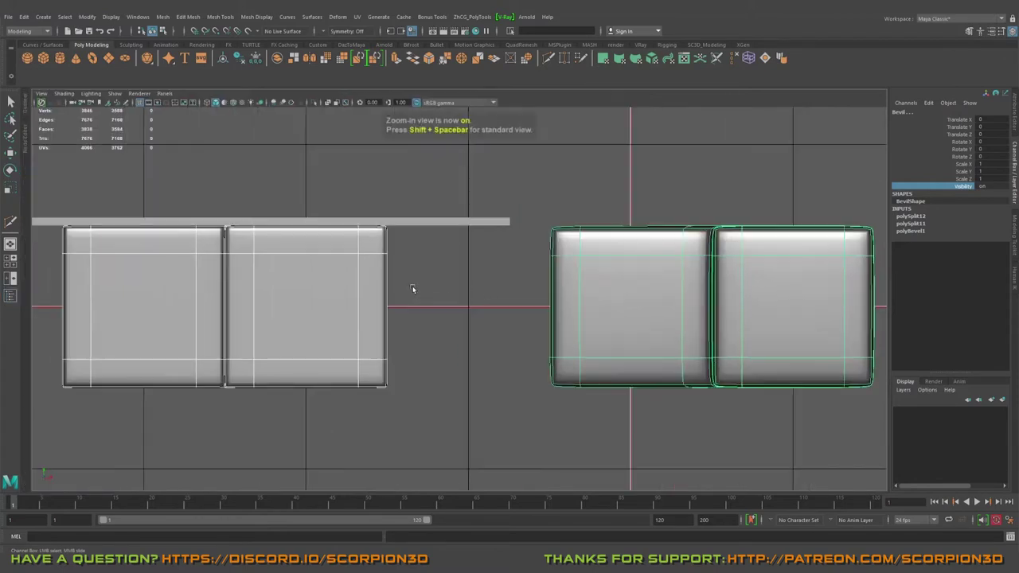
middle_click_drag(347, 289, 485, 287, "alt")
right_click_drag(489, 290, 520, 291, "alt")
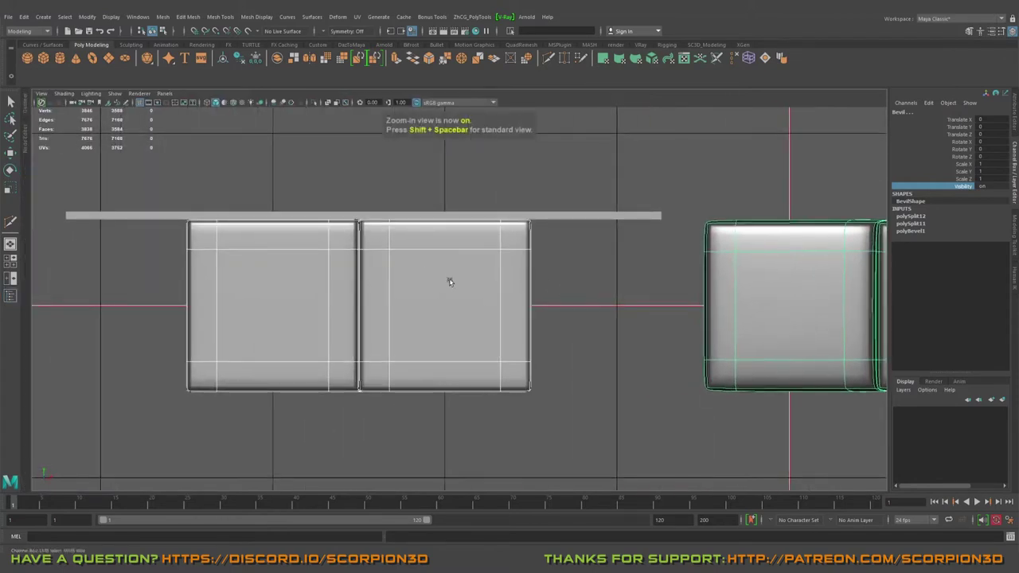
middle_click_drag(449, 280, 549, 281, "alt")
right_click_drag(550, 281, 646, 290, "alt")
key("q")
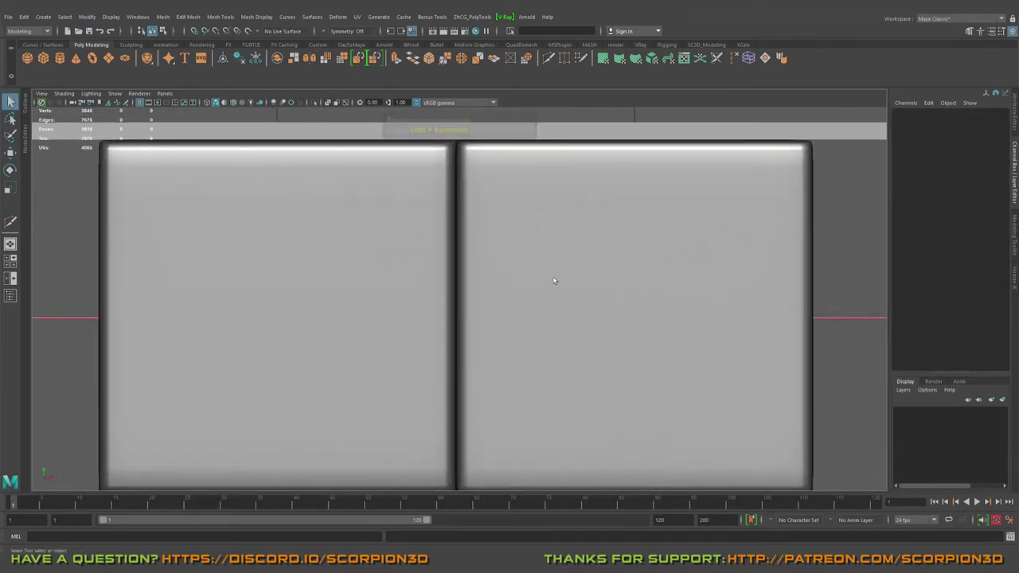
middle_click_drag(548, 272, 419, 302, "alt")
left_click(569, 262)
middle_click_drag(516, 189, 382, 273, "alt")
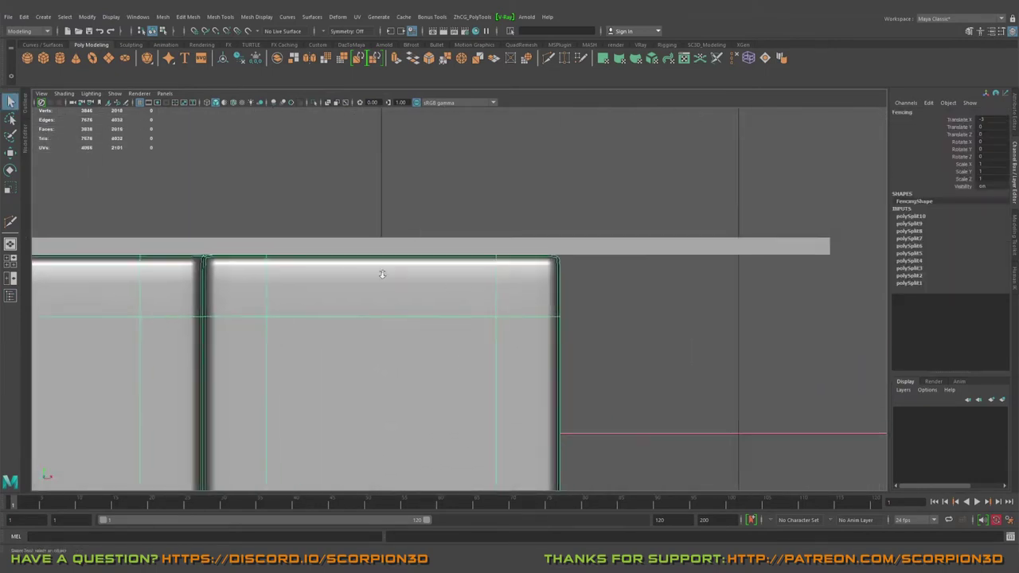
right_click_drag(382, 273, 876, 330, "alt")
middle_click_drag(876, 331, 602, 427, "alt")
Slide pPlane1 along the X axis to about -0.415 so it spans the top of the Bevil block.
left_click(631, 151)
key("w")
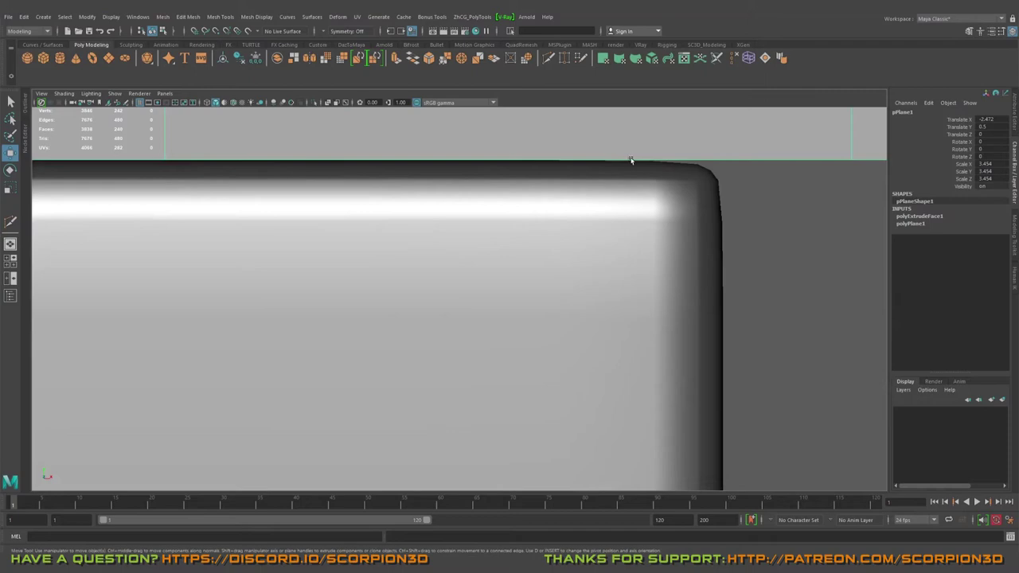
middle_click_drag(631, 161, 842, 149, "alt")
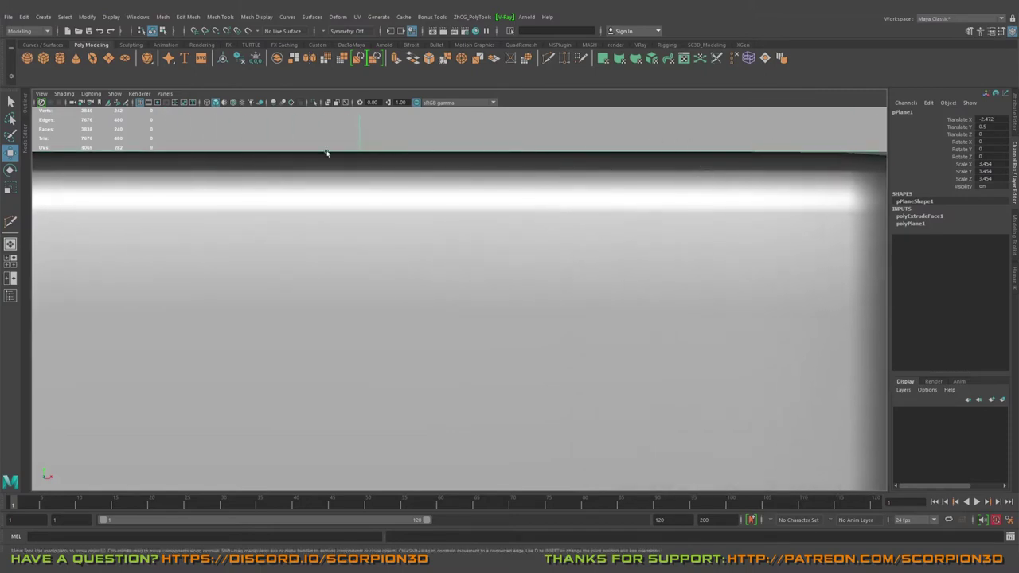
key("a")
middle_click_drag(399, 245, 374, 236, "alt")
right_click_drag(374, 236, 828, 350, "alt")
middle_click_drag(390, 253, 744, 280, "alt")
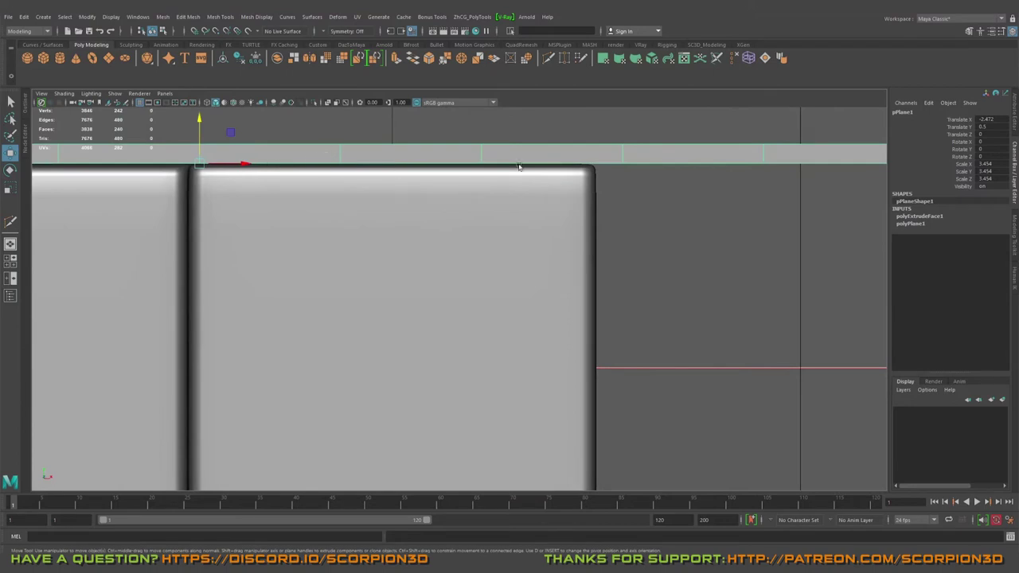
middle_click_drag(518, 167, 292, 180, "alt")
left_click_drag(151, 181, 989, 219)
Select the Bevil block and examine its smoothed corners and top edge against the plane, alongside the Fencing block's corner.
middle_click_drag(882, 238, 323, 228, "alt")
right_click_drag(294, 220, 569, 235, "alt")
middle_click_drag(569, 236, 562, 259, "alt")
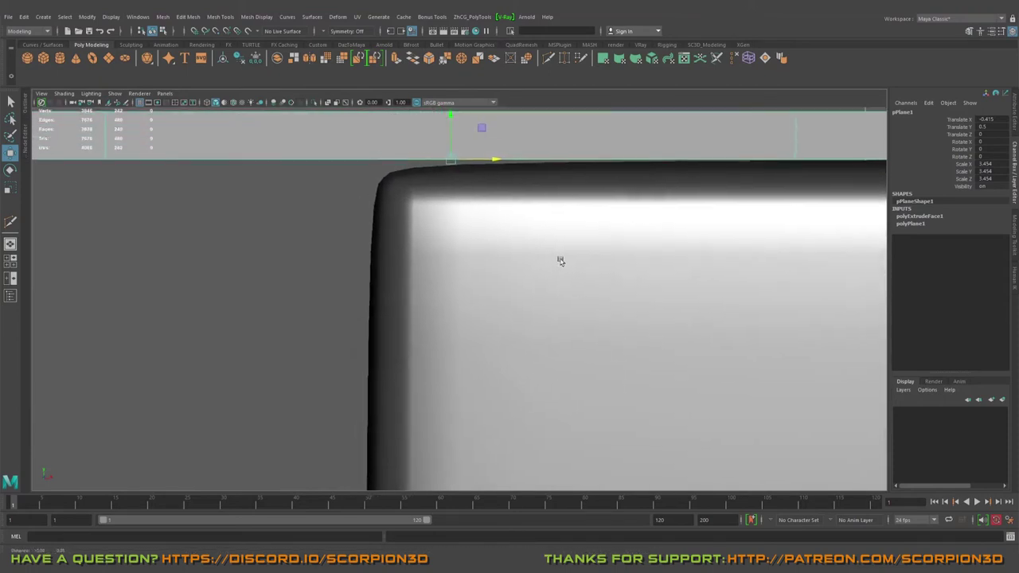
left_click(342, 223)
left_click(484, 220)
middle_click_drag(627, 197, 543, 185, "alt")
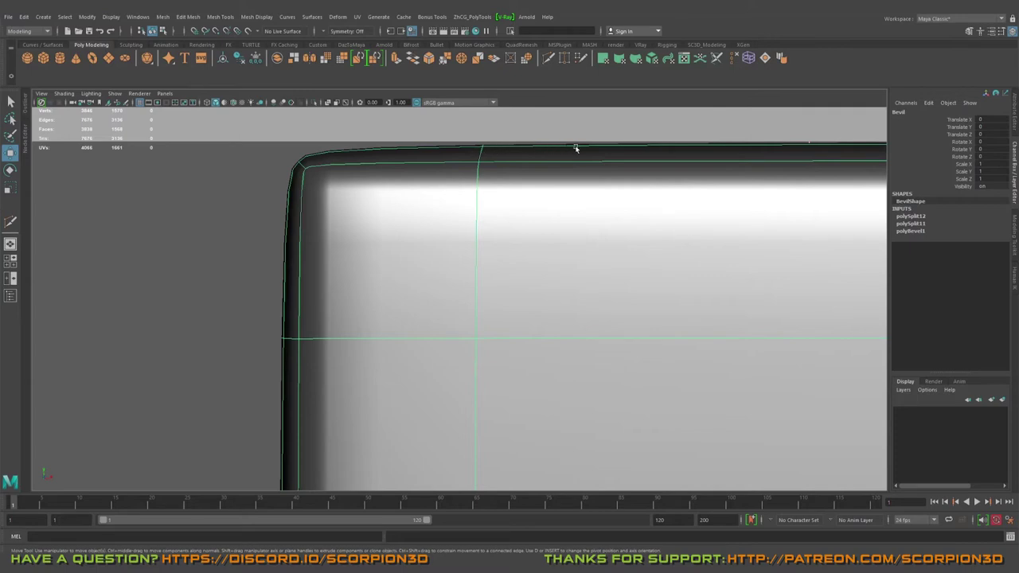
middle_click_drag(694, 158, 371, 172, "alt")
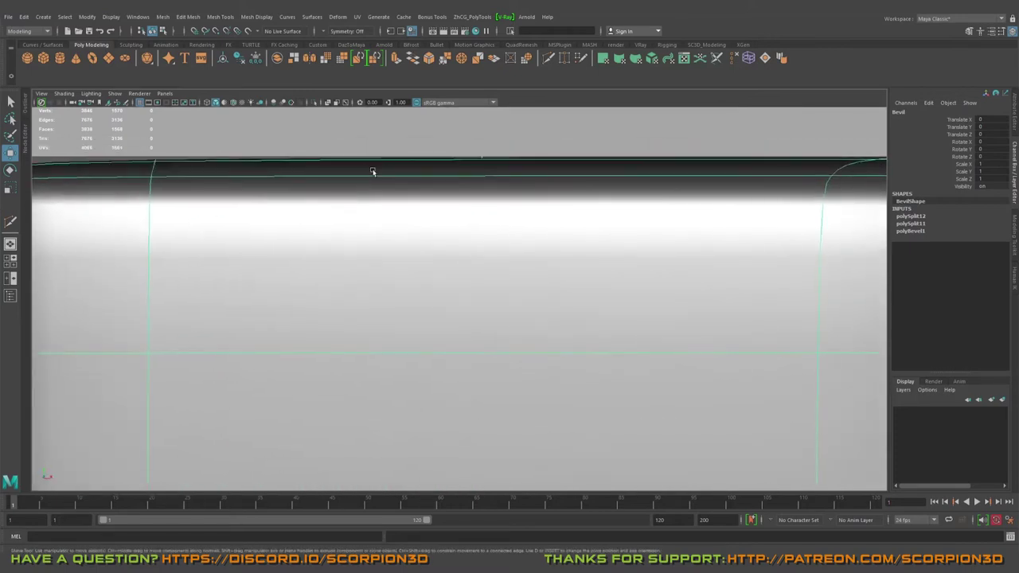
middle_click_drag(462, 143, 740, 152, "alt")
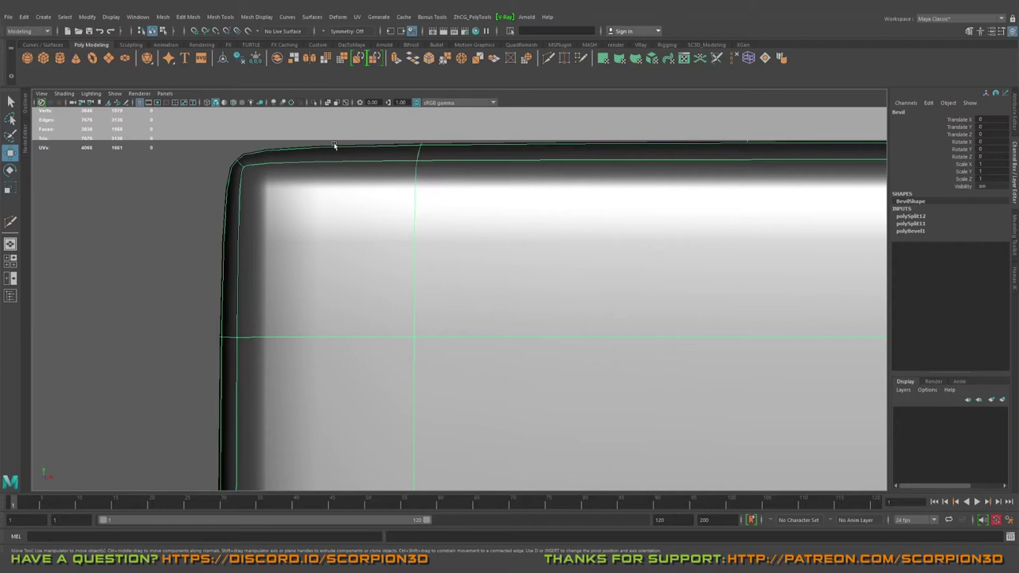
middle_click_drag(246, 157, 512, 195, "alt")
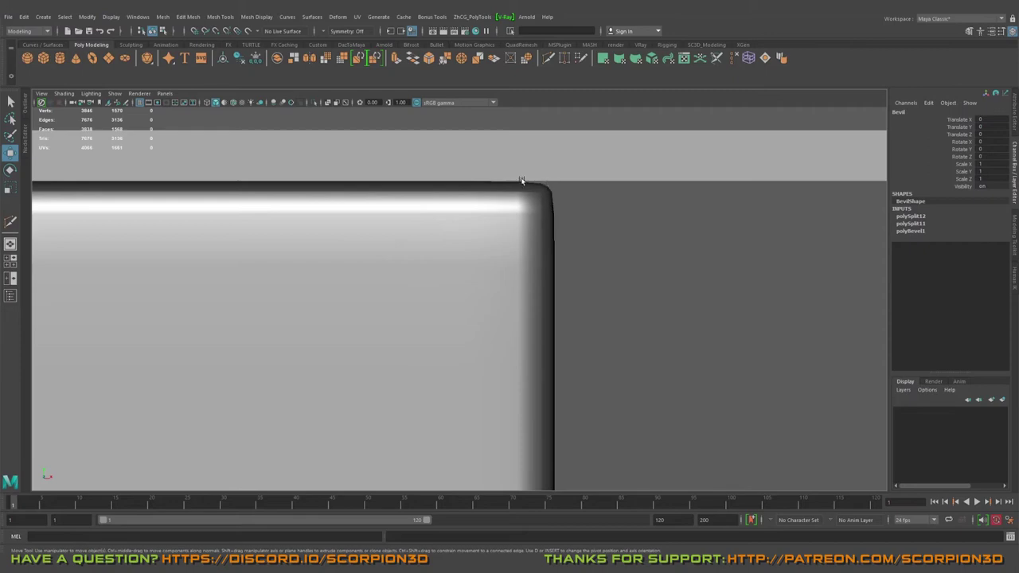
Frame the gap between the two blocks and select both to compare their facing upper corners.
middle_click_drag(603, 248, 341, 262, "alt")
scroll(550, 239, "down", 15)
right_click_drag(429, 231, 625, 381, "alt")
scroll(625, 383, "up", 5)
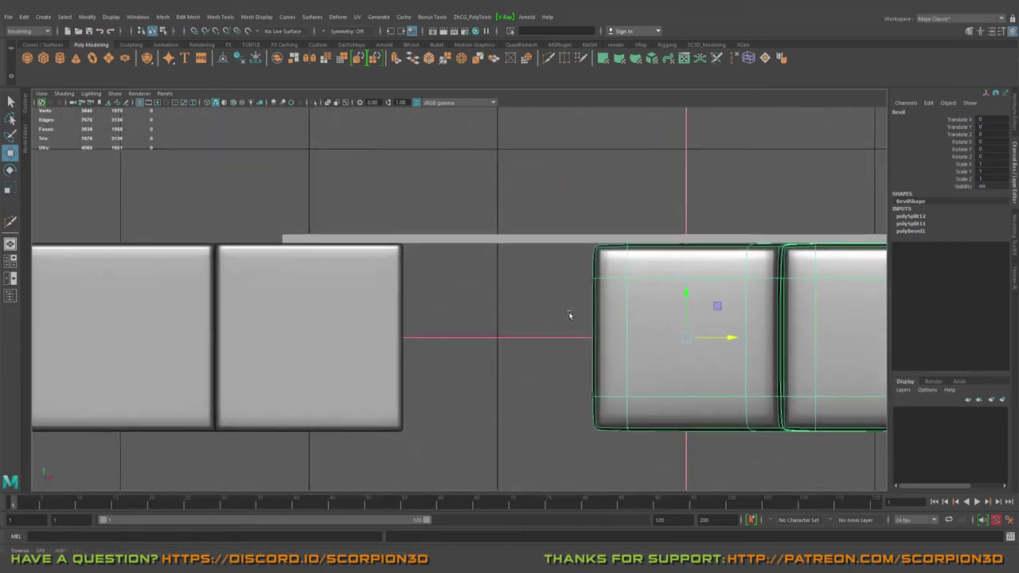
middle_click_drag(413, 253, 509, 252, "alt")
scroll(494, 252, "up", 2)
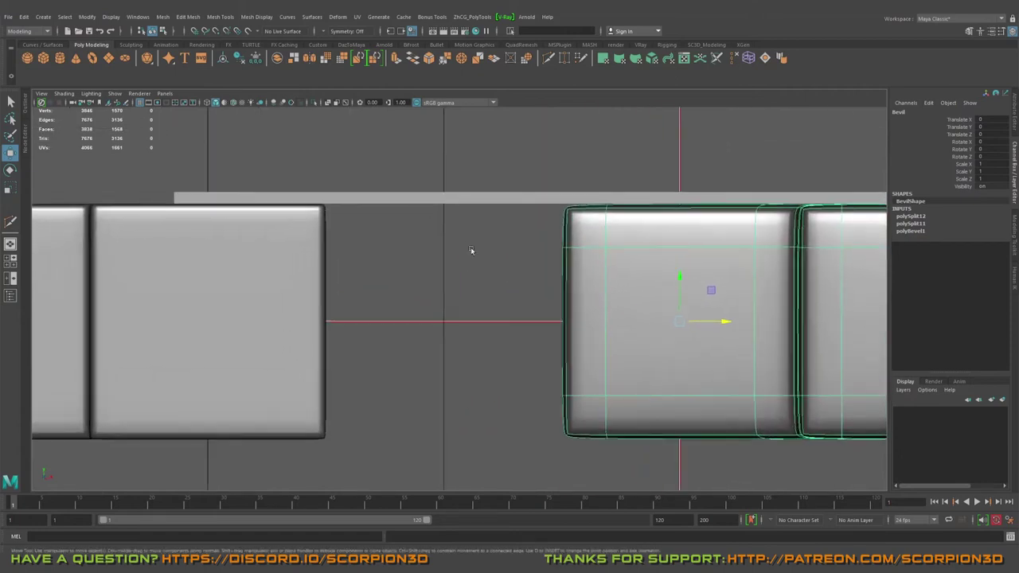
middle_click_drag(449, 246, 454, 260, "alt")
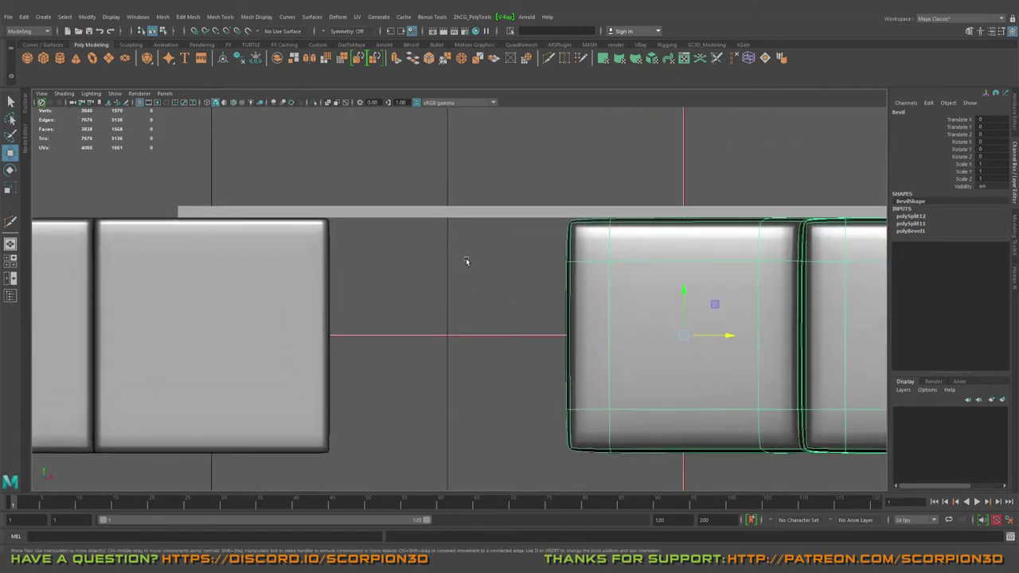
scroll(423, 257, "up", 2)
scroll(585, 280, "up", 3)
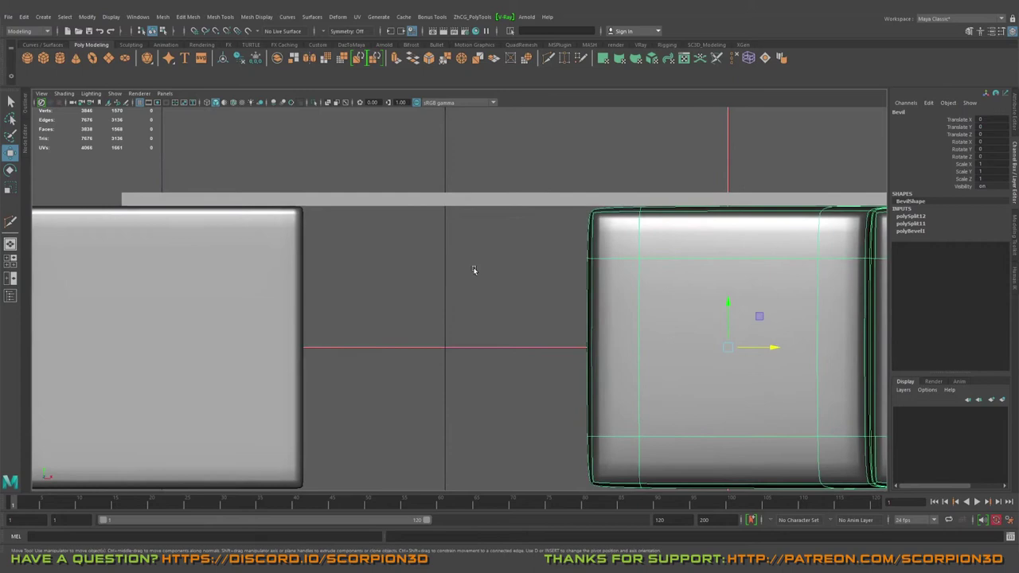
middle_click_drag(524, 271, 557, 277, "alt")
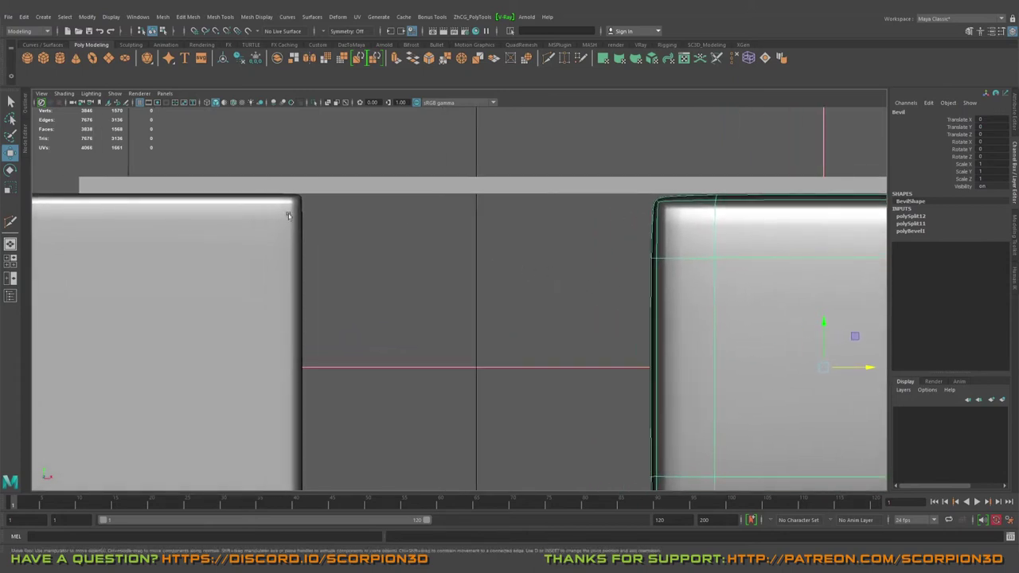
left_click_drag(268, 216, 766, 268)
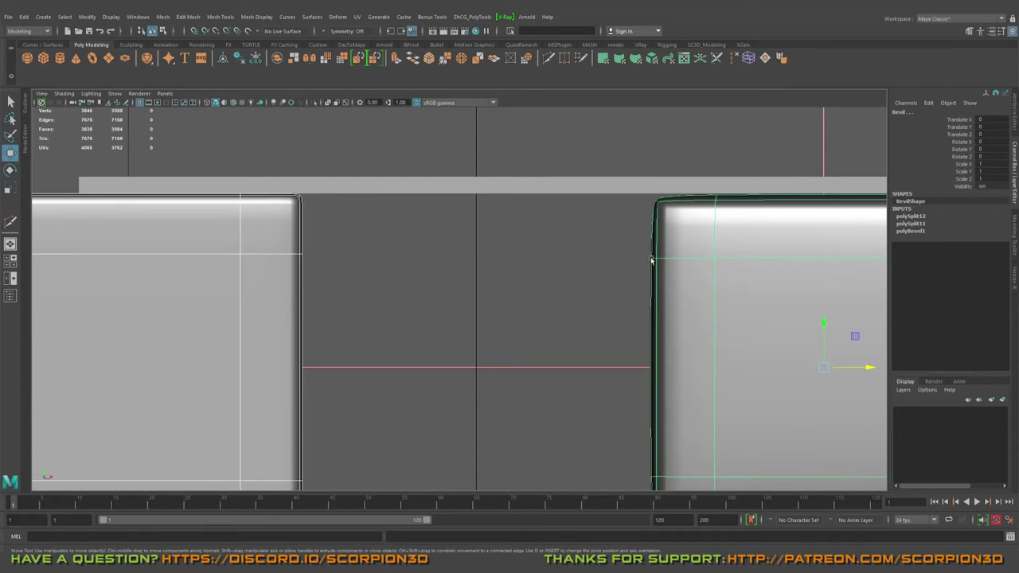
Return to the perspective view and move the unbeveled Bevil1 block to about X 2.864, Z -0.141.
scroll(651, 260, "down", 5)
key("space")
key("space")
left_click_drag(694, 193, 525, 225, "alt")
scroll(524, 225, "down", 4)
left_click(731, 250)
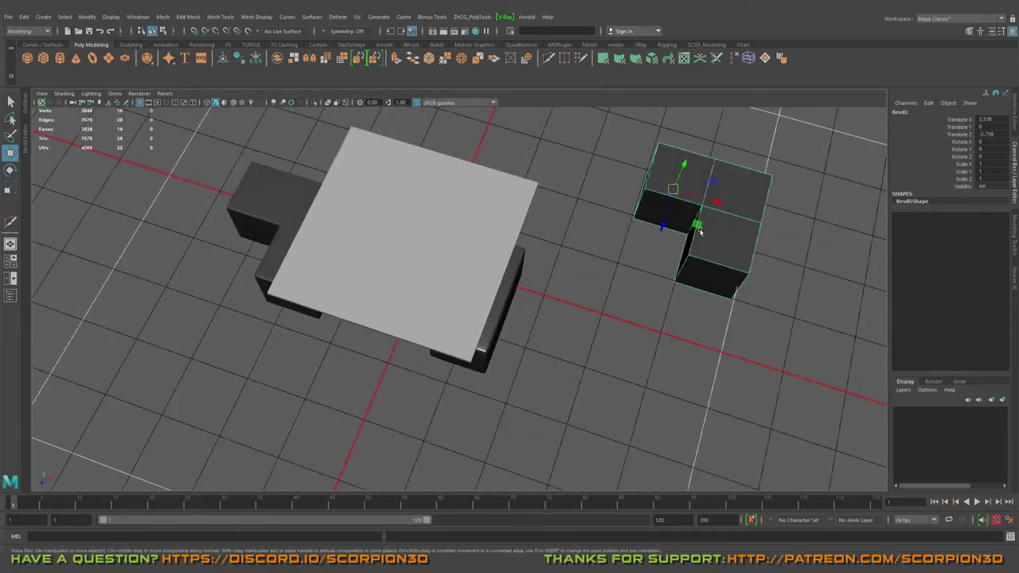
left_click_drag(699, 228, 618, 344)
Bevel all edges of the Bevil1 block with a Fraction of 0.1.
middle_click_drag(683, 391, 626, 339, "alt")
scroll(625, 339, "up", 3)
left_click_drag(626, 339, 585, 300, "alt")
key("q")
left_click_drag(504, 289, 507, 255, "alt")
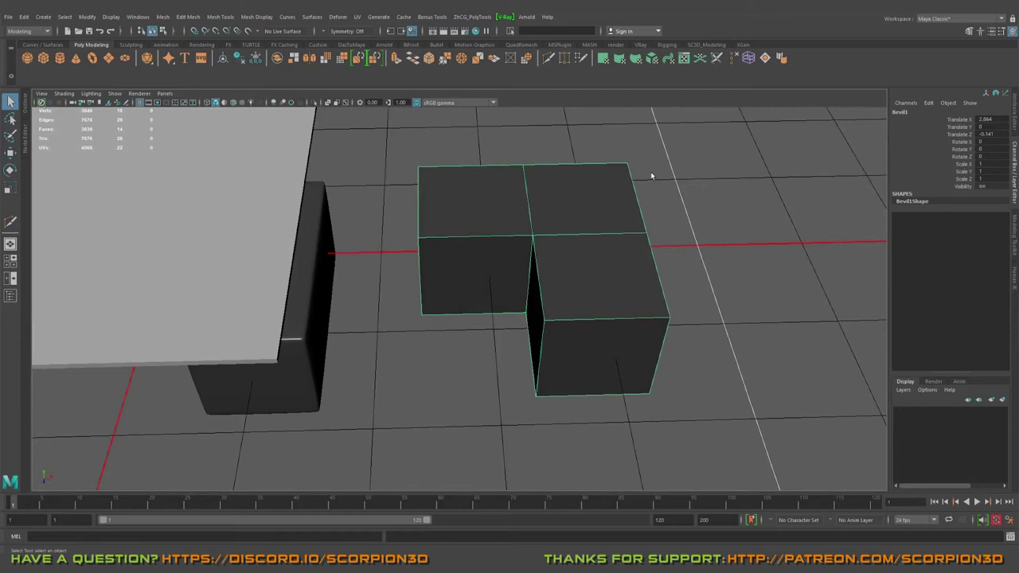
key("ctrl+b")
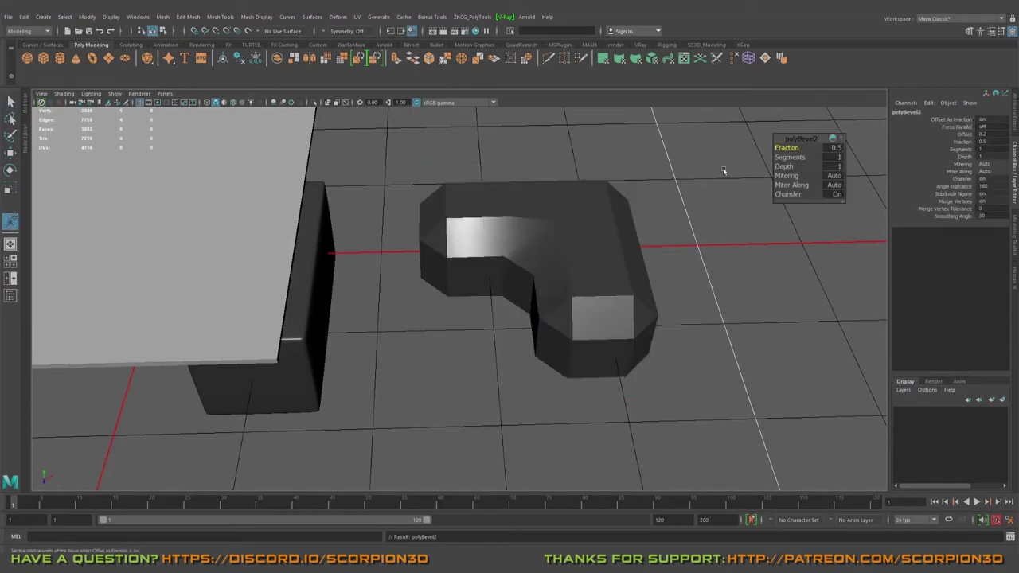
type(".1")
key("Return")
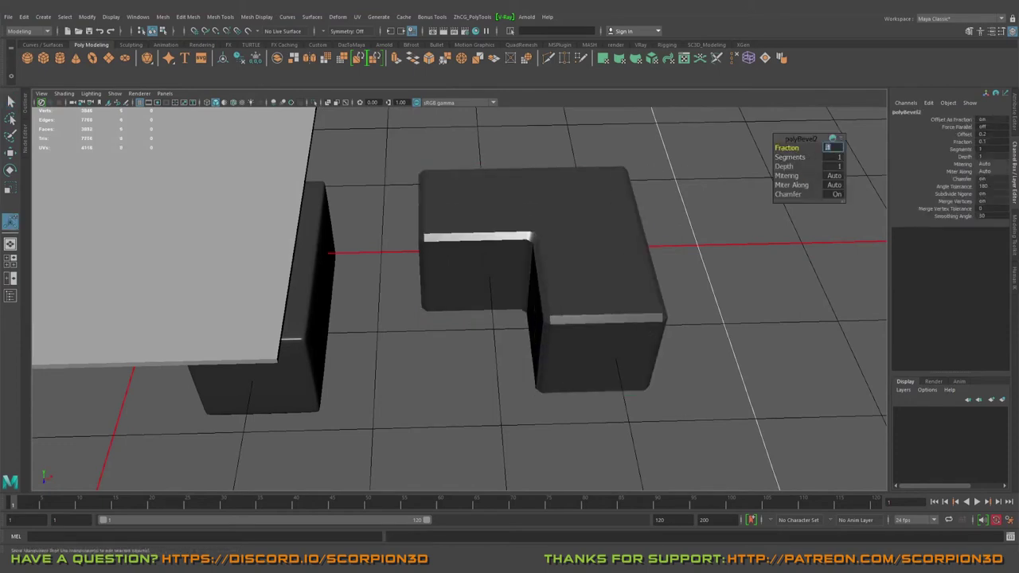
Turn off Chamfer for the Bevil1 block's bevel and select the block to show its edge loops.
left_click_drag(566, 223, 778, 194, "alt")
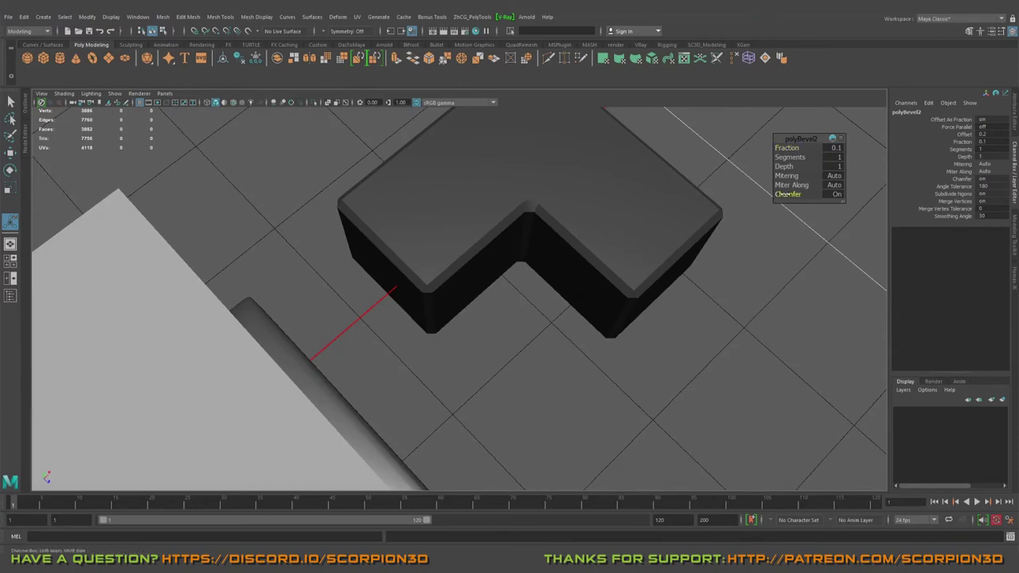
left_click(784, 194)
left_click_drag(512, 239, 570, 232, "alt")
left_click(530, 245)
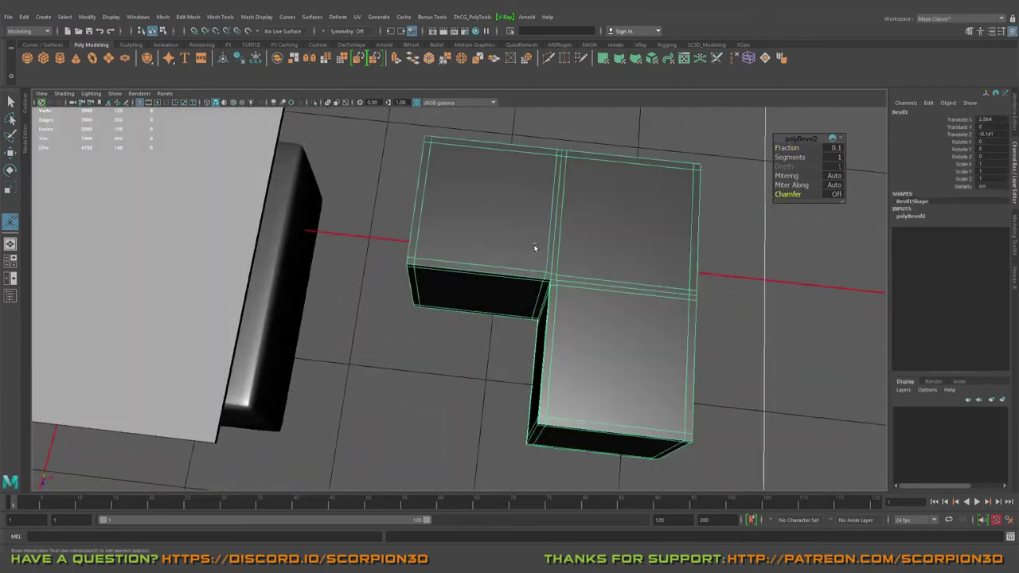
Move the plane clear of the blocks and place the Bevil block at about X 0.126, Z 2.092.
scroll(535, 248, "down", 4)
middle_click_drag(442, 256, 627, 301, "alt")
left_click(448, 262)
key("w")
left_click_drag(443, 302, 550, 99)
left_click(482, 269)
left_click_drag(483, 269, 527, 425, "alt")
middle_click_drag(528, 425, 677, 241, "alt")
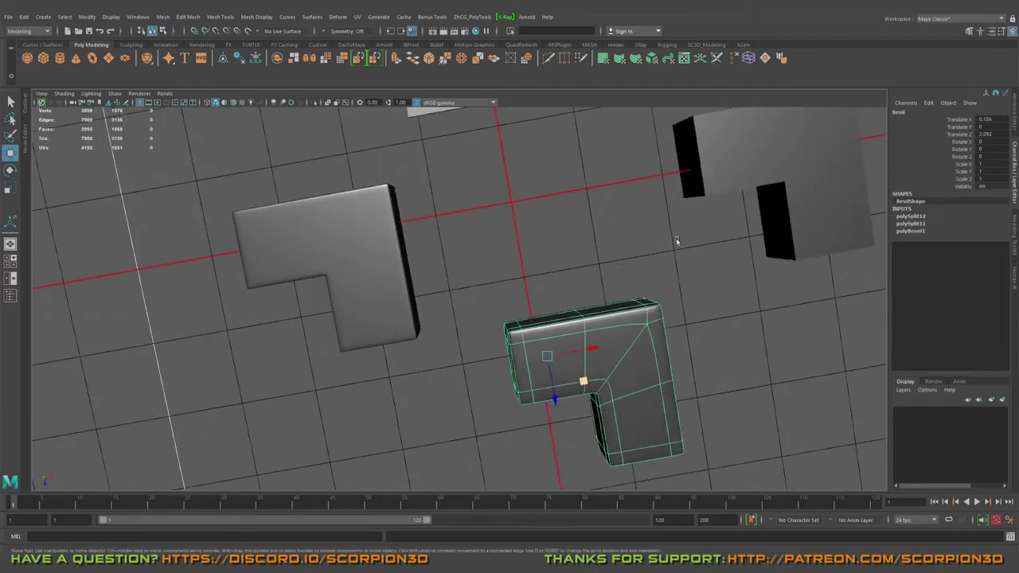
Move the Bevil1 block between the other two, close beside the Fencing block.
left_click(722, 160)
left_click_drag(732, 208, 629, 289)
left_click(642, 307)
middle_click_drag(667, 267, 702, 283, "alt")
middle_click_drag(525, 255, 538, 272, "alt")
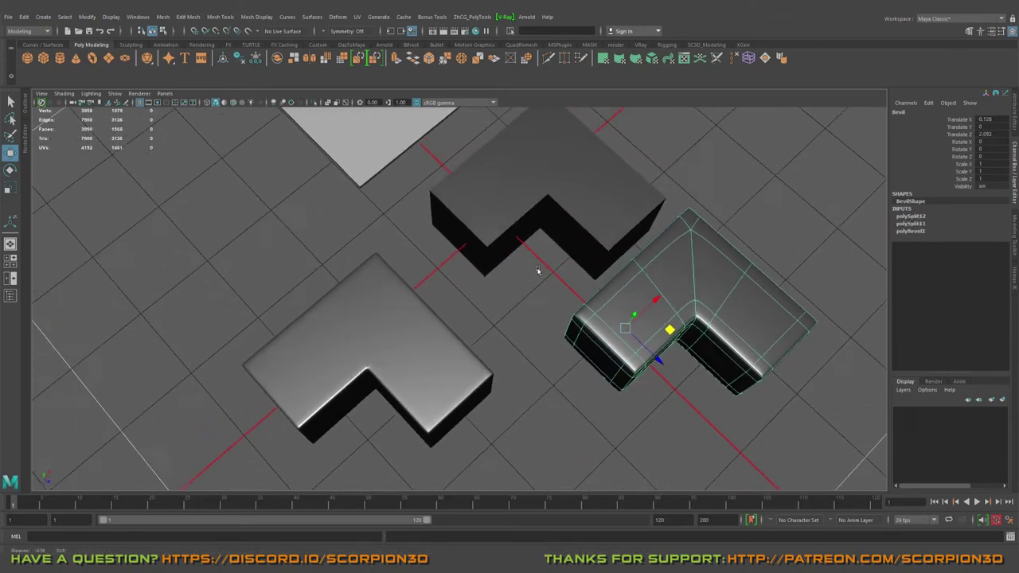
left_click_drag(538, 271, 502, 258, "alt")
left_click(503, 257)
right_click_drag(516, 263, 567, 282, "alt")
left_click_drag(564, 216, 493, 273)
right_click_drag(495, 274, 521, 390, "alt")
middle_click_drag(521, 390, 542, 323, "alt")
Turn off smooth preview on the Fencing and Bevil1 blocks together and compare their support loops.
left_click(595, 292, "shift")
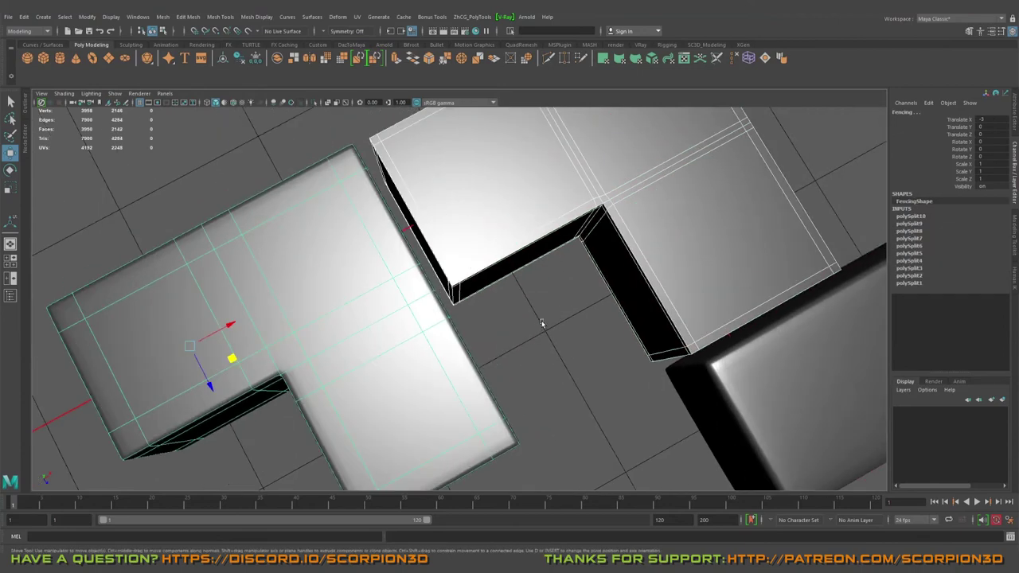
left_click_drag(541, 324, 478, 334, "alt")
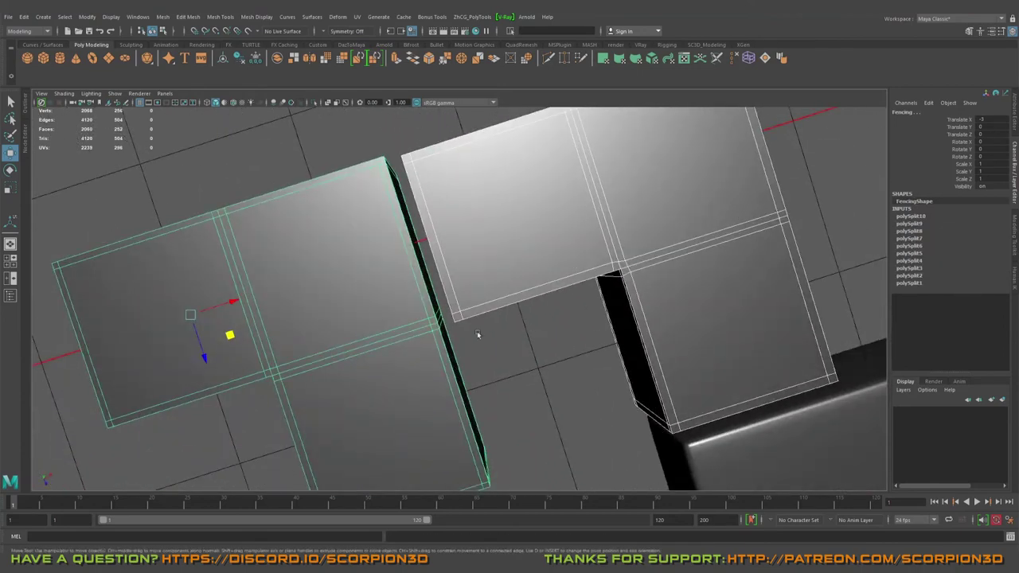
left_click_drag(462, 296, 531, 323, "alt")
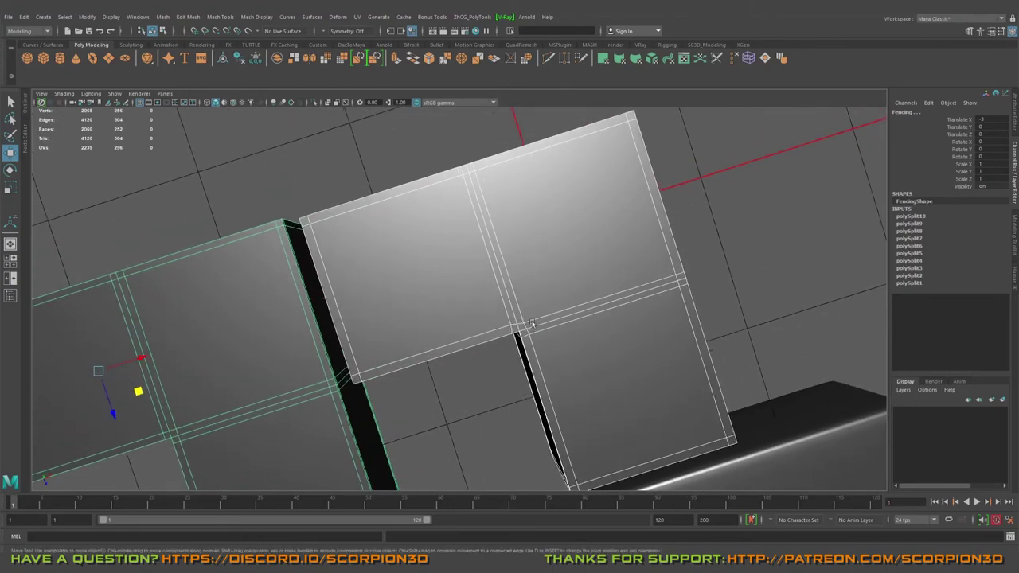
Turn on smooth preview for the Bevil1 block and the Fencing block.
left_click(534, 310)
key("3")
middle_click_drag(452, 320, 537, 284, "alt")
left_click(347, 304)
key("3")
scroll(472, 309, "down", 2)
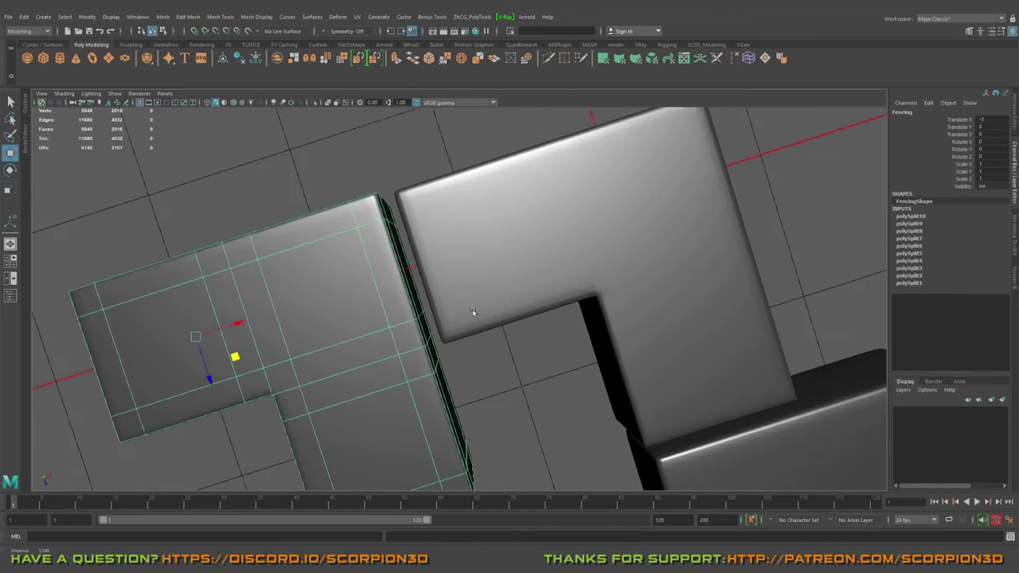
Compare the smoothed edges of the Fencing, Bevil1 and Bevil blocks from above.
left_click_drag(472, 308, 628, 268, "alt")
left_click(557, 364)
left_click(628, 269)
right_click_drag(628, 269, 514, 266, "alt")
middle_click_drag(514, 266, 581, 309, "alt")
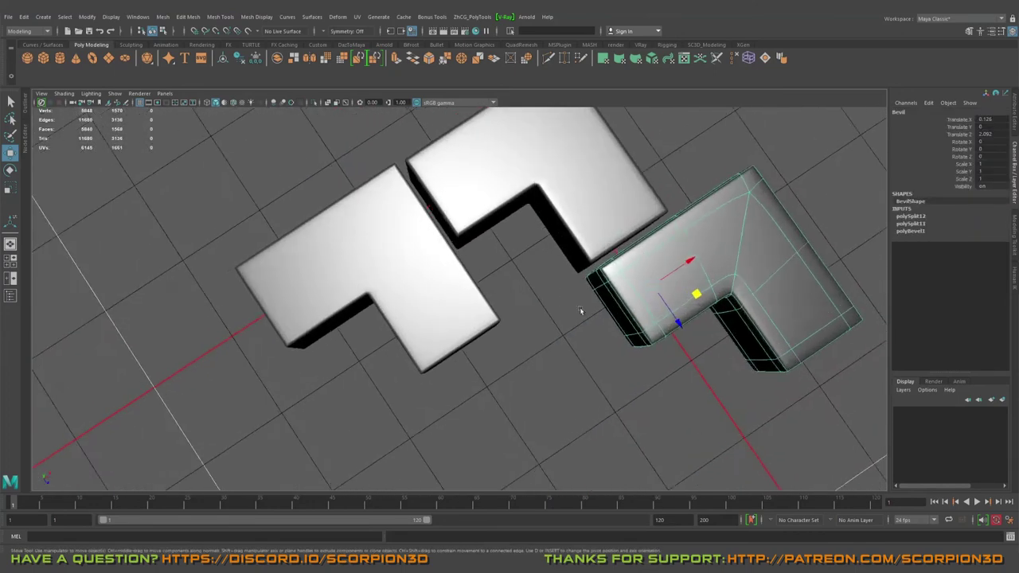
right_click_drag(581, 310, 592, 256, "alt")
left_click(592, 256)
left_click_drag(592, 257, 570, 244, "alt")
left_click(557, 244)
left_click(469, 353)
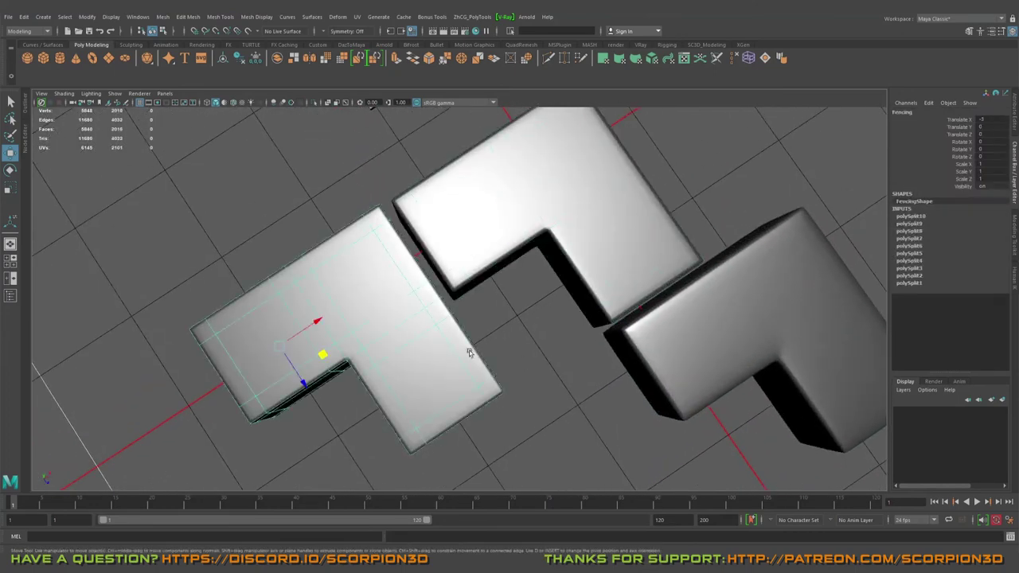
Turn off smooth preview on the Bevil1 and Fencing blocks and frame the Fencing block's support loops.
left_click(532, 223)
key("1")
left_click(478, 351)
key("1")
left_click_drag(482, 352, 510, 305, "alt")
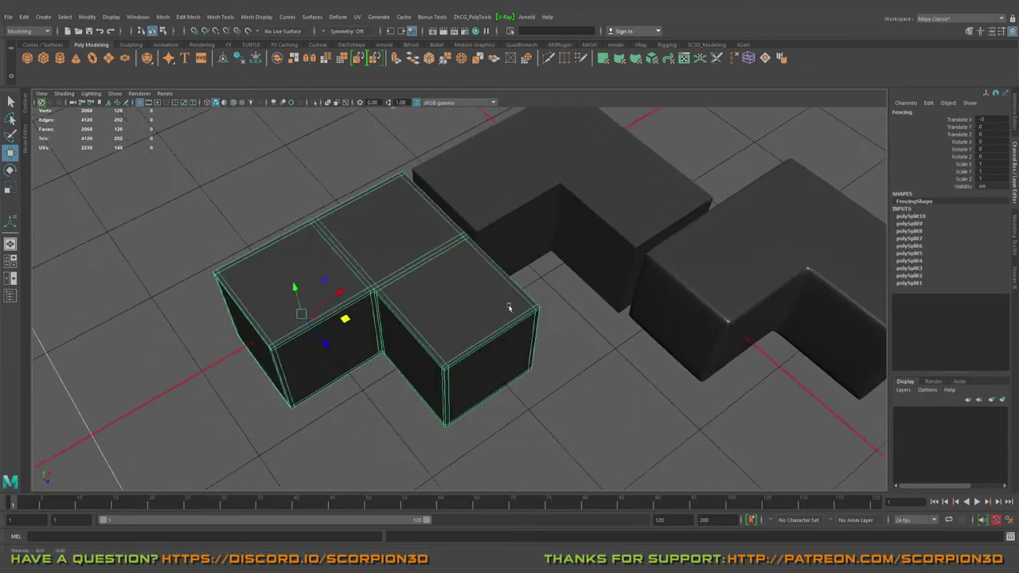
right_click_drag(510, 305, 583, 313, "alt")
left_click_drag(582, 314, 395, 253, "alt")
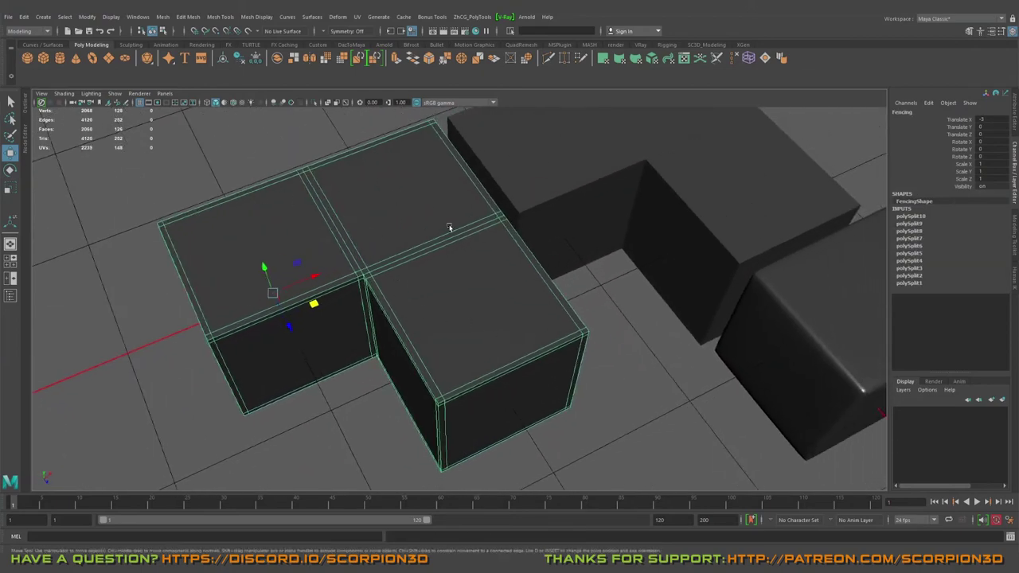
Compare the Fencing and Bevil1 blocks from several angles and turn off smooth preview on the Bevil block.
left_click_drag(396, 207, 352, 348, "alt")
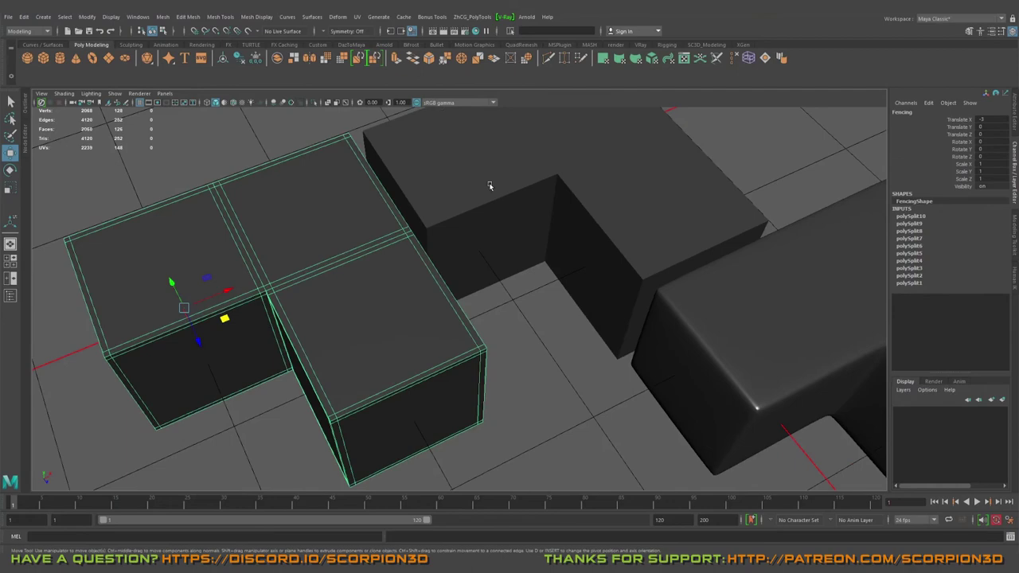
left_click(489, 185)
left_click_drag(451, 204, 308, 324, "alt")
middle_click_drag(308, 324, 358, 284, "alt")
left_click_drag(358, 284, 473, 190, "alt")
left_click_drag(442, 229, 643, 252, "alt")
left_click(523, 239)
key("1")
Select the Bevil, Bevil1 and Fencing blocks together and compare their wireframes.
middle_click_drag(643, 251, 756, 261, "alt")
left_click(456, 210, "shift")
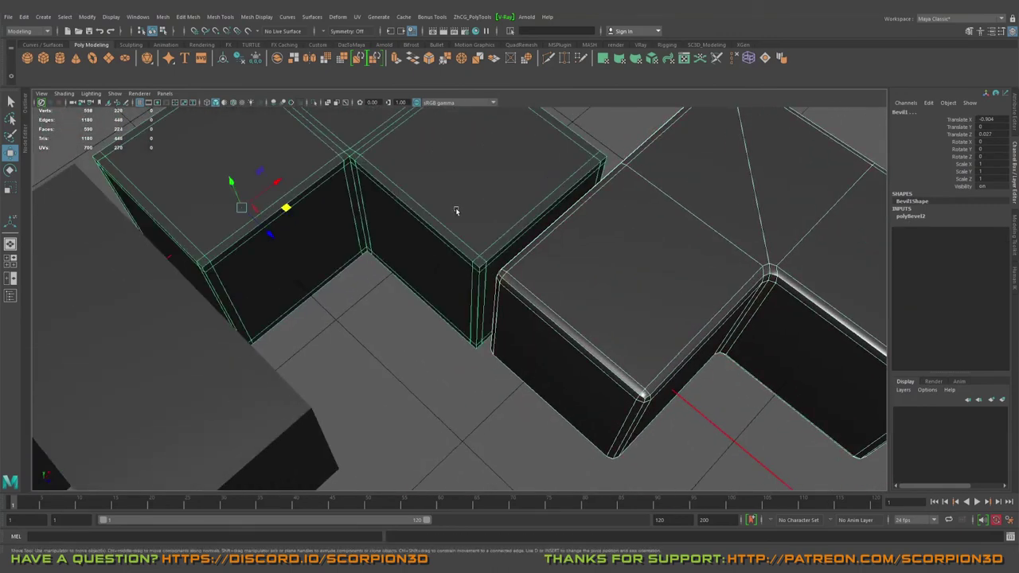
left_click(231, 318, "shift")
scroll(319, 318, "down", 3)
middle_click_drag(390, 299, 501, 226, "alt")
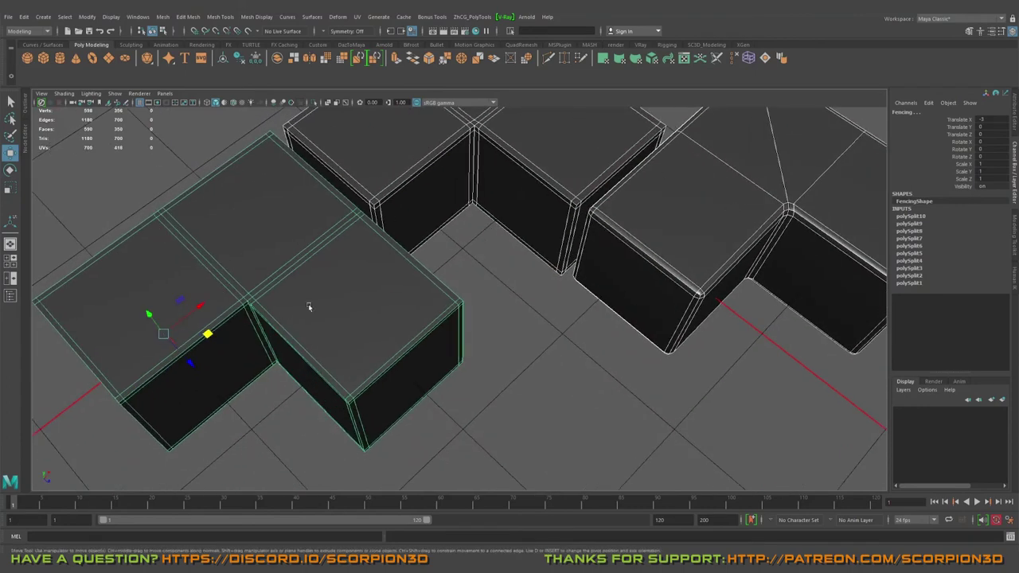
left_click_drag(309, 306, 581, 280, "alt")
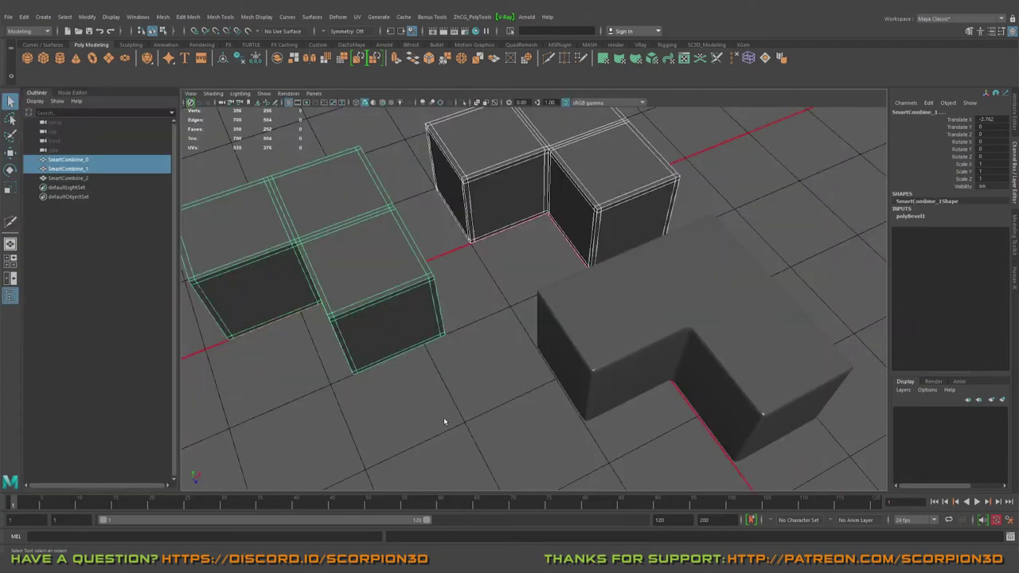
Turn on smooth preview for SmartCombine_0 and SmartCombine_1 and compare their edges with the bevelled SmartCombine_2.
left_click_drag(444, 419, 456, 360, "alt")
key("3")
left_click(506, 297)
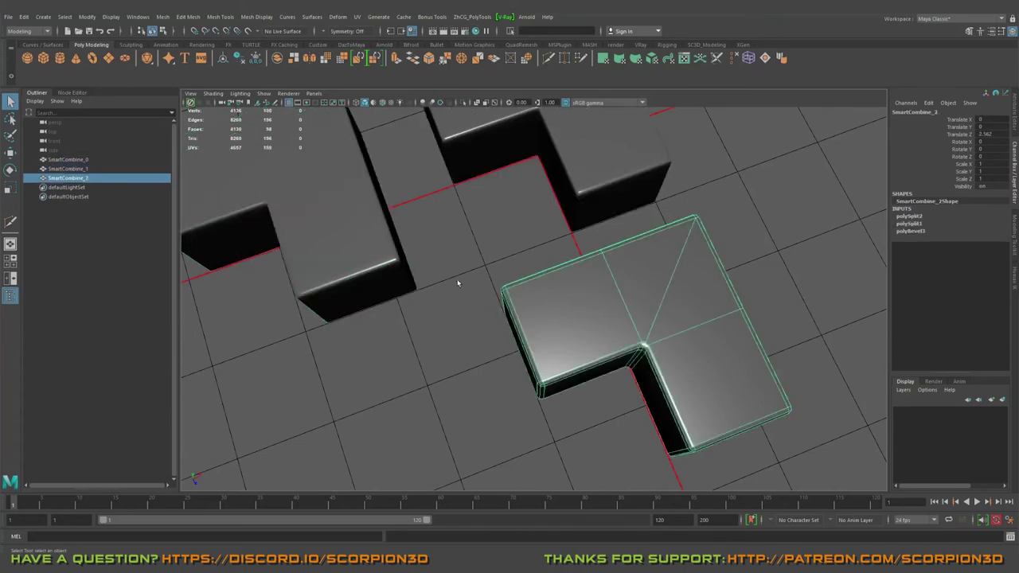
left_click_drag(457, 282, 500, 300, "alt")
left_click(500, 300)
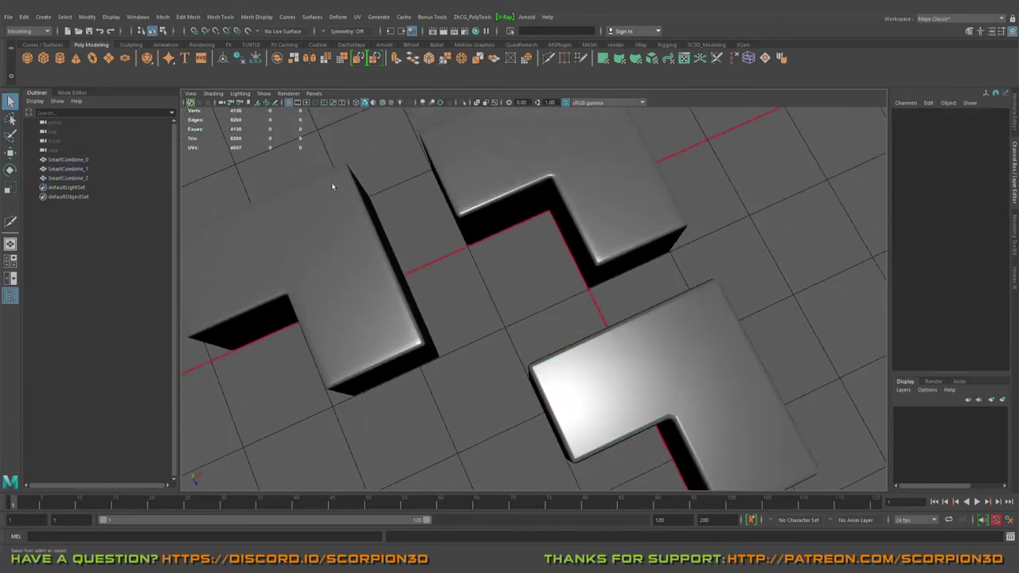
Turn off smooth preview on SmartCombine_0 and SmartCombine_1 and clear the selection.
key("1")
left_click_drag(331, 183, 504, 320)
left_click(495, 378)
mouse_move(495, 378)
left_mouse_down("alt")
mouse_move(614, 359)
mouse_move(503, 360)
left_mouse_up("alt")
left_click_drag(401, 146, 450, 236, "alt")
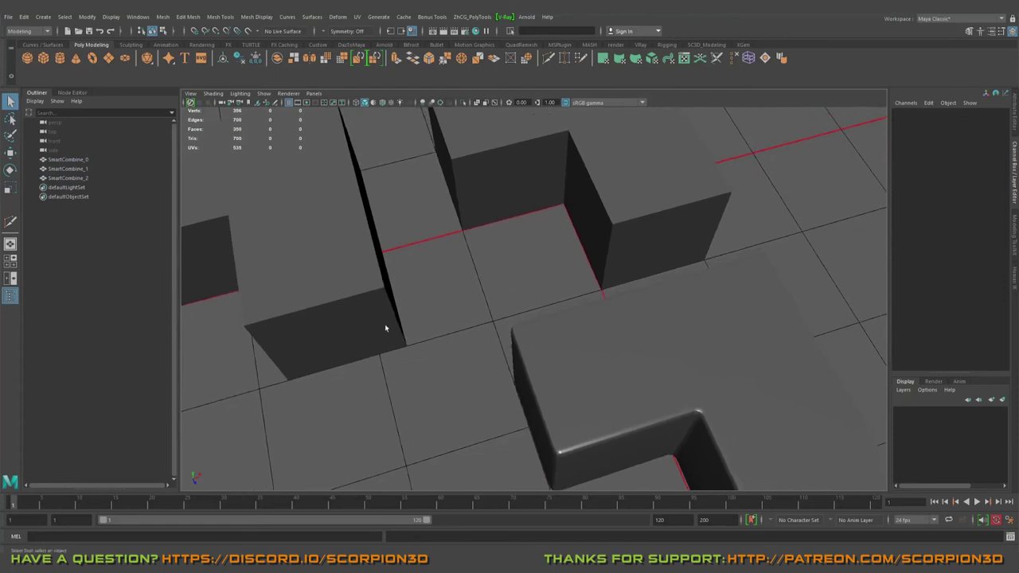
Examine the support loops and polygon counts of SmartCombine_1 and SmartCombine_0 one after the other.
left_click_drag(385, 328, 500, 284, "alt")
left_click(382, 267)
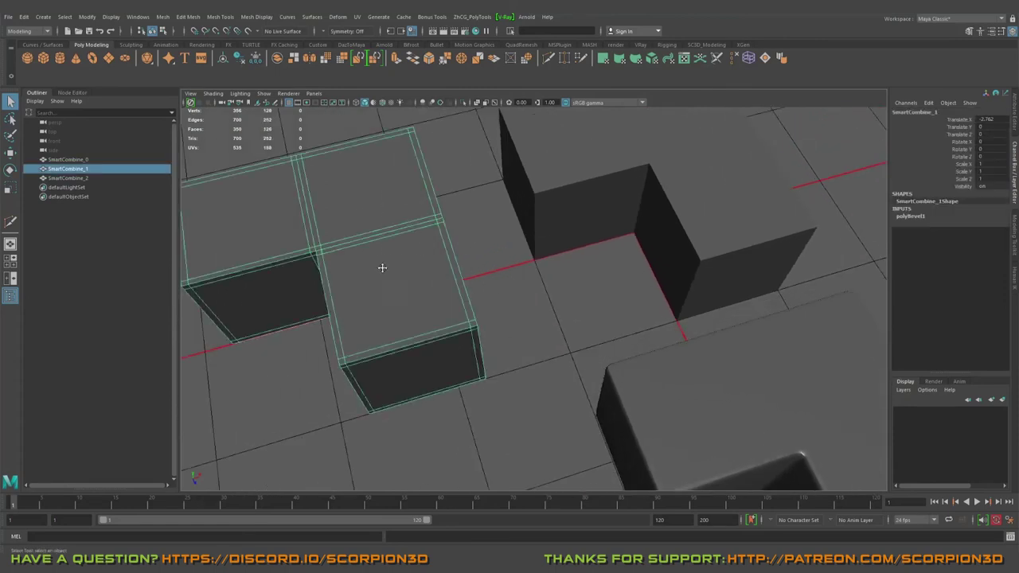
left_click_drag(382, 266, 427, 262, "alt")
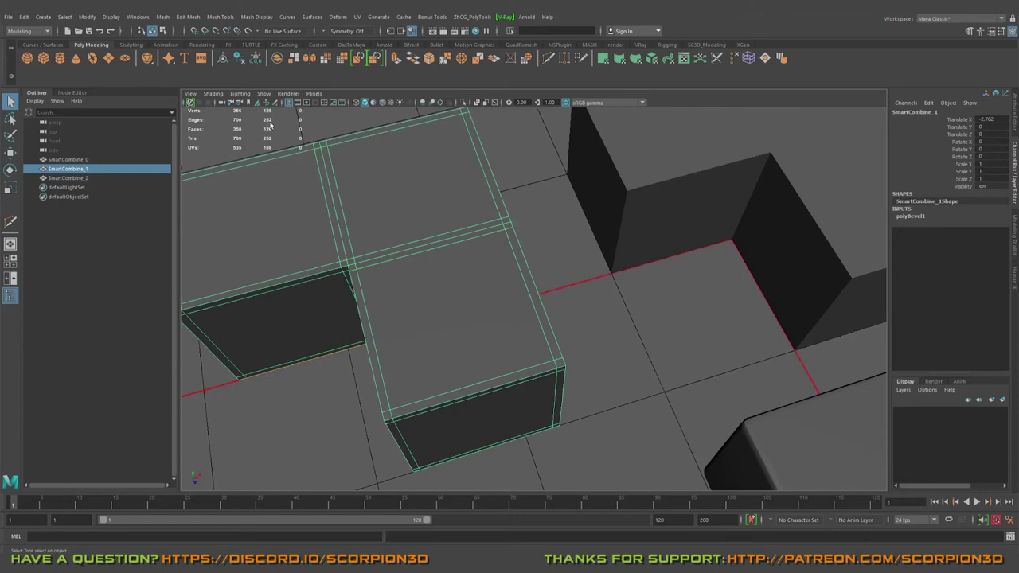
middle_click_drag(625, 156, 551, 235, "alt")
left_click(546, 254)
middle_click_drag(629, 245, 594, 243, "alt")
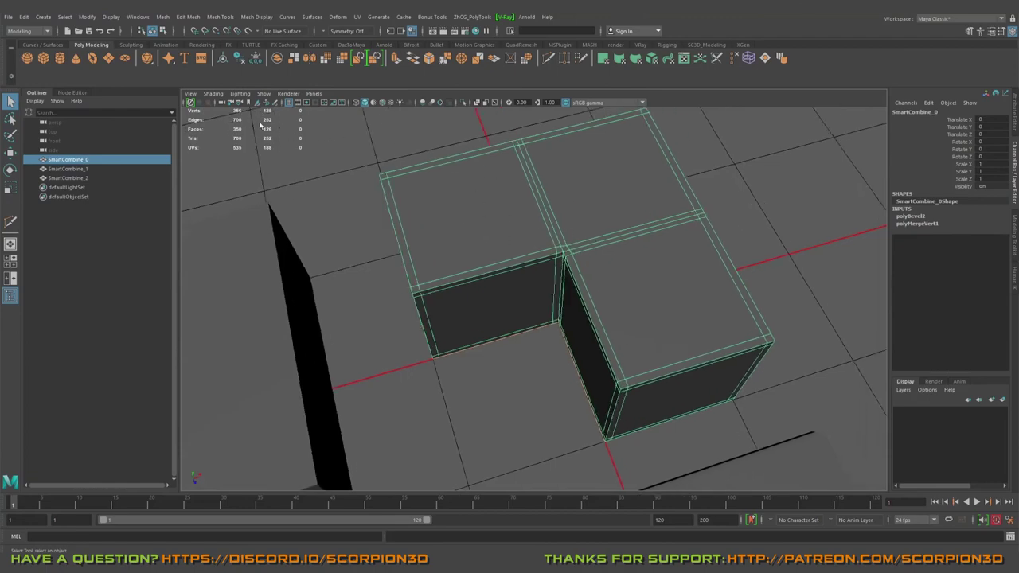
Select SmartCombine_2 and check its polygon count against the two support-loop blocks.
right_click_drag(646, 411, 616, 419, "alt")
middle_click_drag(615, 420, 546, 271, "alt")
right_click_drag(546, 271, 644, 298, "alt")
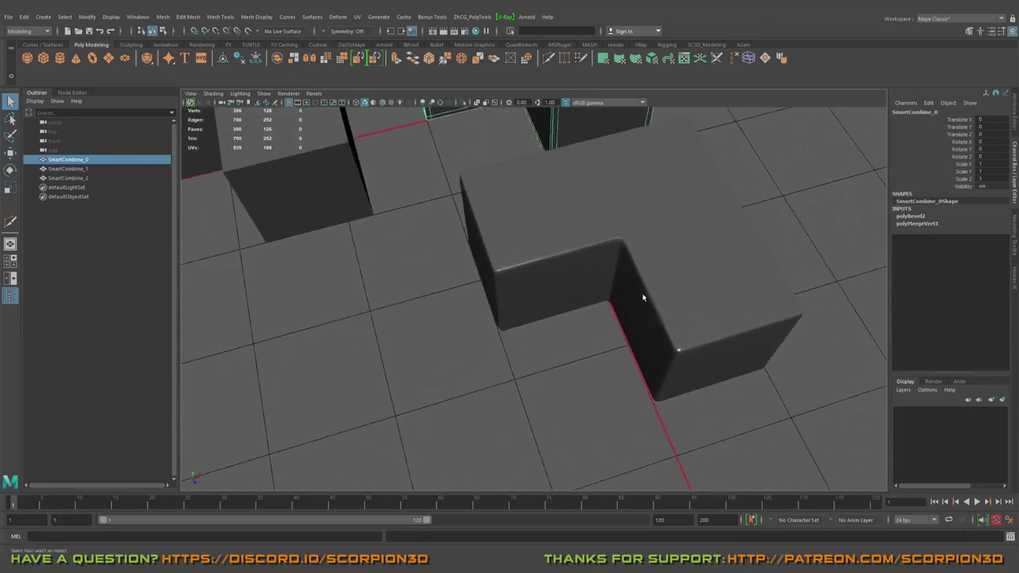
middle_click_drag(552, 288, 502, 332, "alt")
right_click_drag(502, 331, 567, 338, "alt")
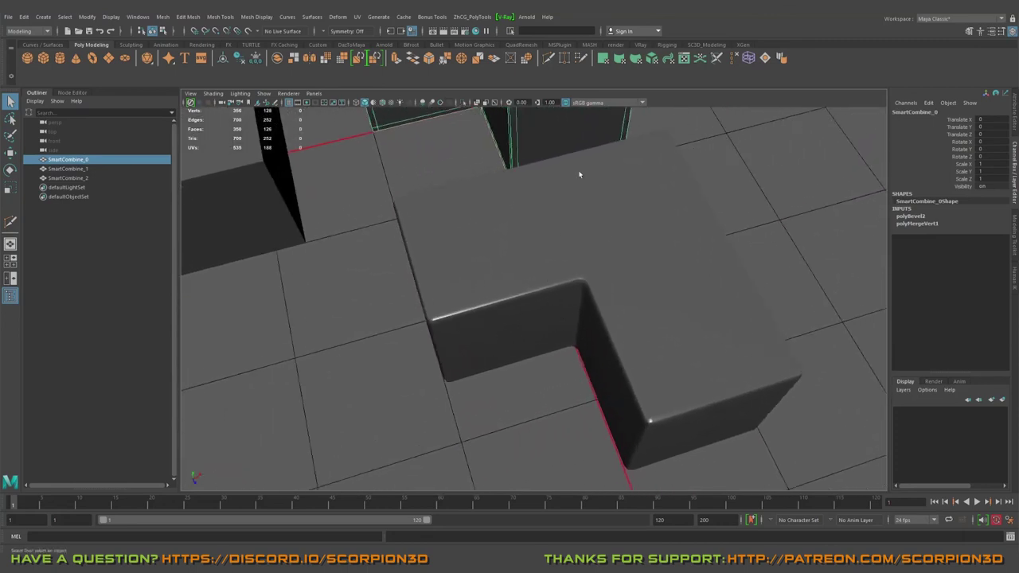
left_click(569, 255)
key("f")
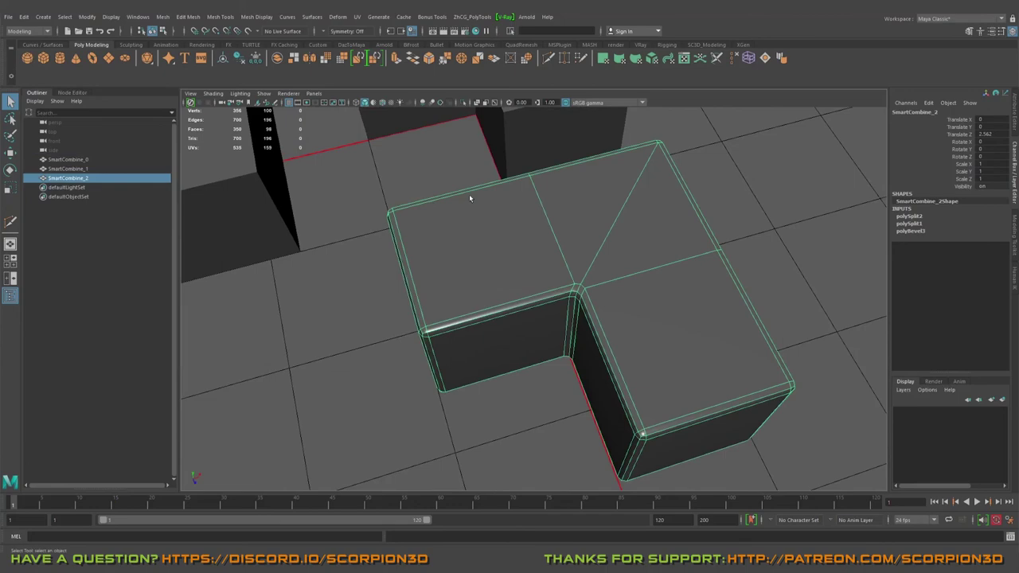
Examine the bevelled edges, inner corner and top-face edge flow of SmartCombine_2 from close up.
left_click_drag(509, 285, 489, 257, "alt")
right_click_drag(489, 257, 539, 277, "alt")
left_click_drag(538, 277, 545, 274, "alt")
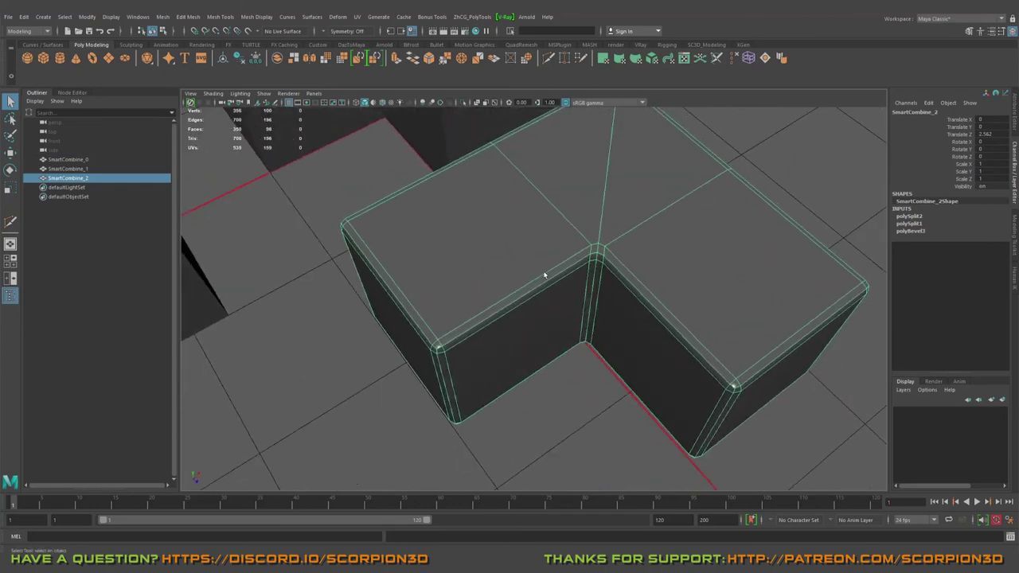
middle_click_drag(563, 253, 561, 284, "alt")
left_click_drag(573, 239, 536, 228, "alt")
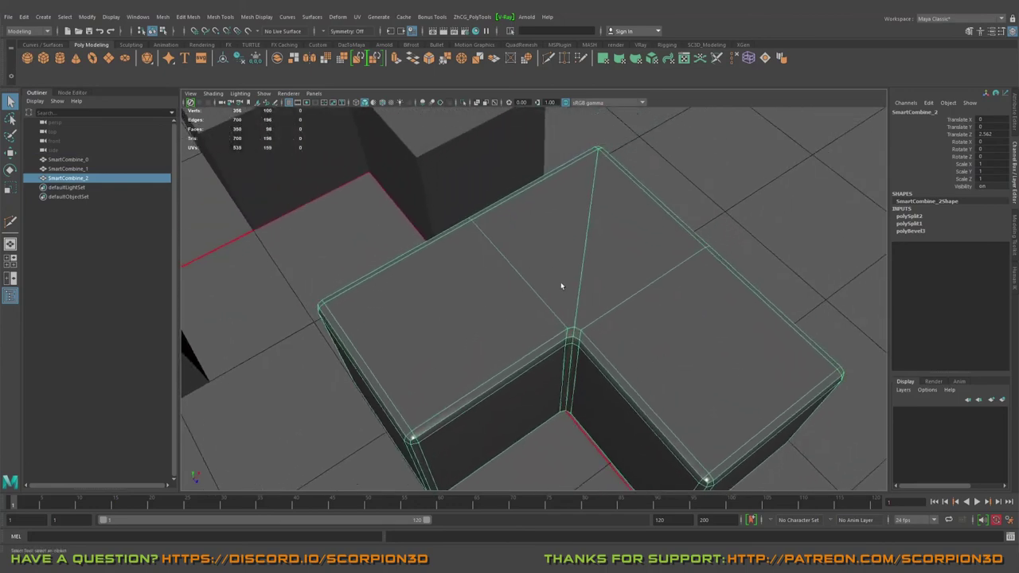
left_click_drag(560, 285, 514, 292, "alt")
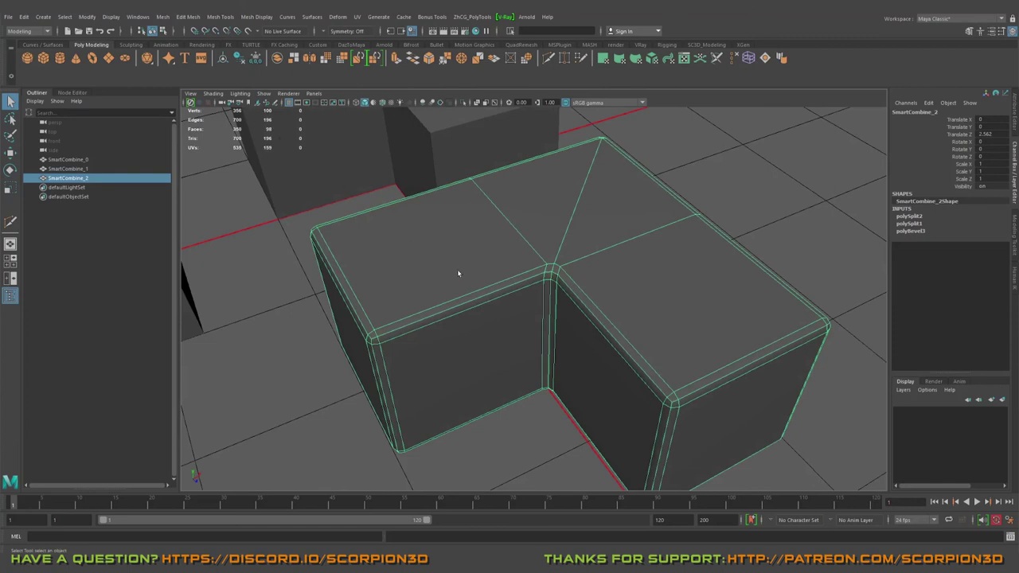
left_click_drag(458, 273, 578, 295, "alt")
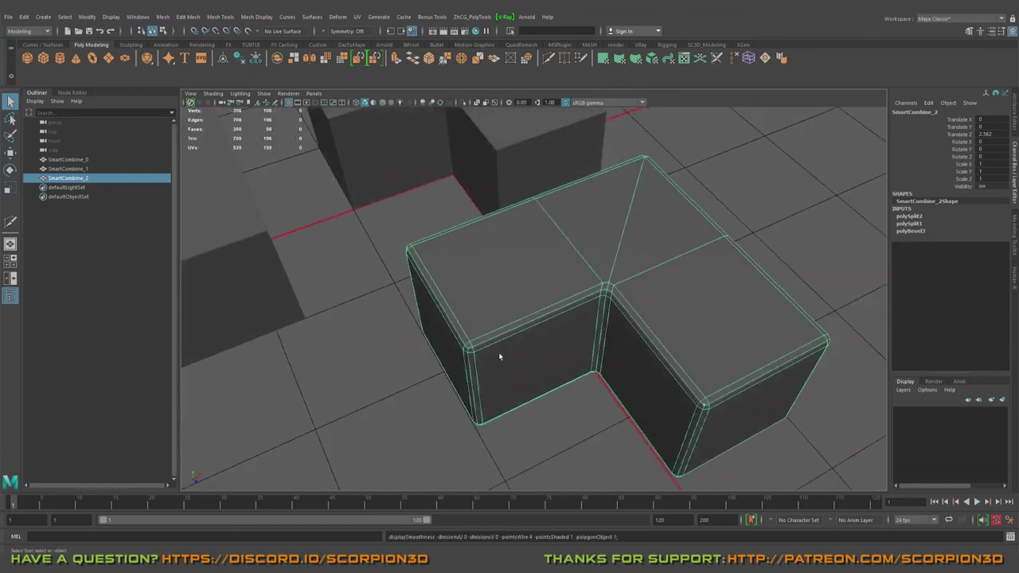
Select all three SmartCombine blocks together and compare their wireframes.
scroll(498, 355, "down", 4)
left_click(438, 393)
left_click_drag(438, 393, 510, 380, "alt")
left_click(524, 193)
left_click_drag(524, 193, 570, 265, "alt")
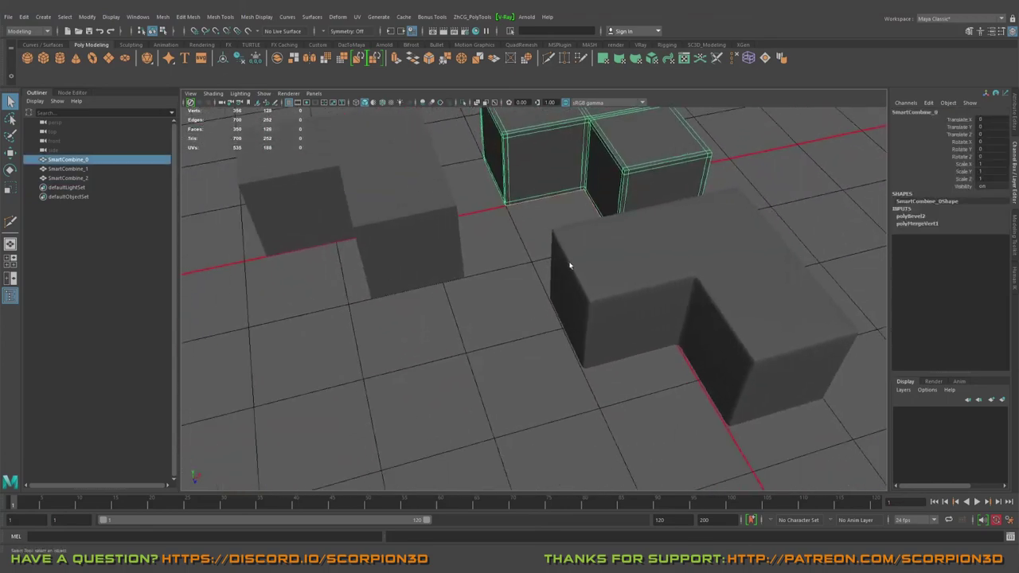
scroll(398, 200, "down", 3)
left_click_drag(428, 194, 571, 273)
left_click_drag(572, 255, 593, 307, "alt")
scroll(613, 348, "up", 4)
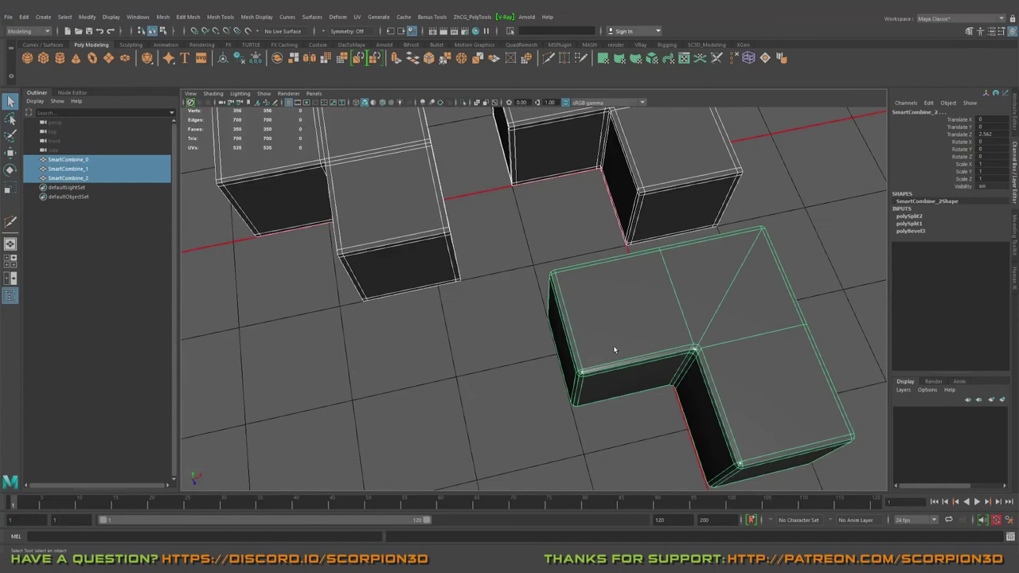
Select only SmartCombine_2 and compare its bevelled edges with the two neighbouring blocks.
middle_click_drag(595, 195, 568, 287, "alt")
left_click_drag(570, 280, 618, 309, "alt")
left_click(601, 327)
left_click(602, 328)
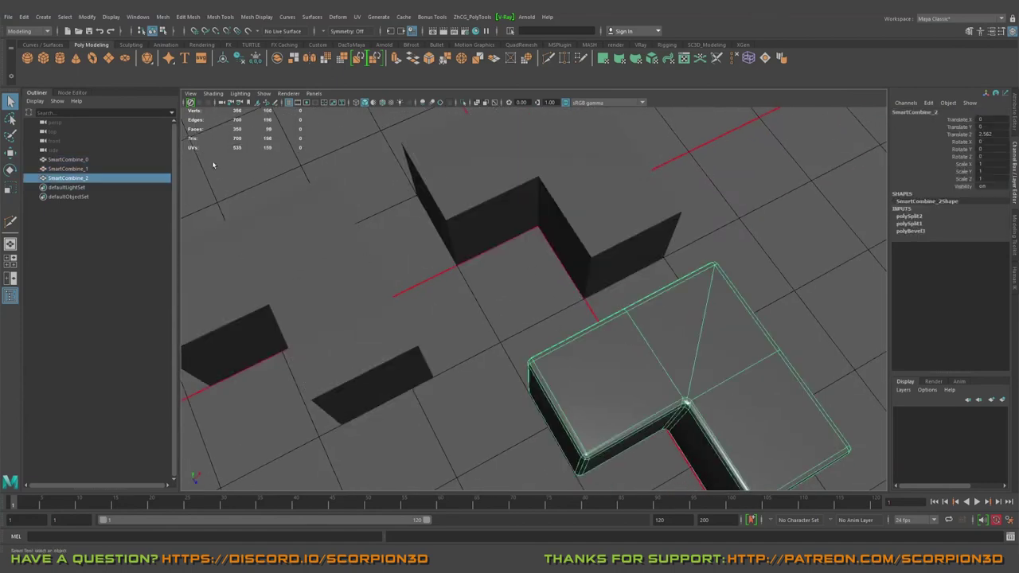
left_click_drag(629, 442, 670, 407, "alt")
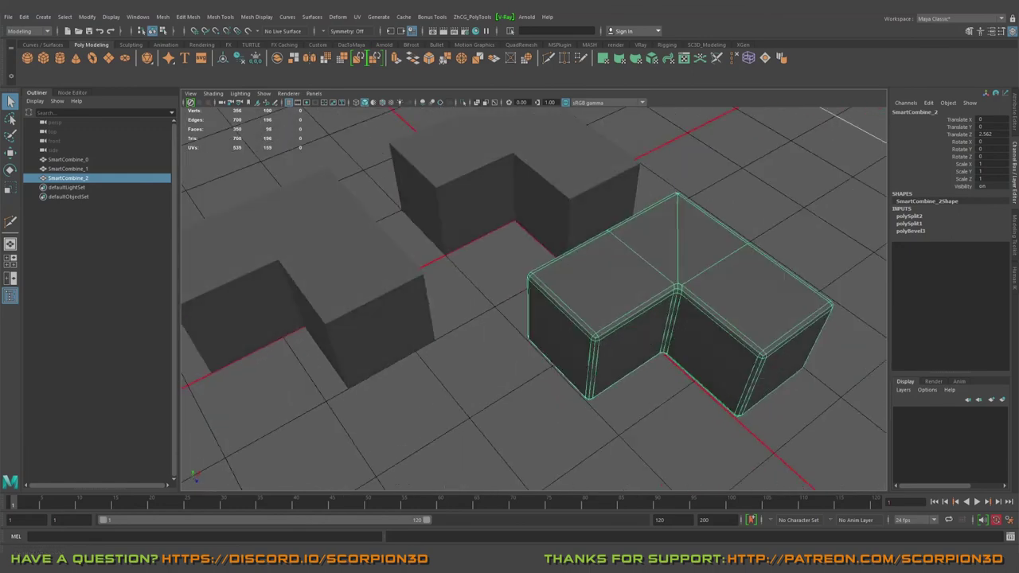